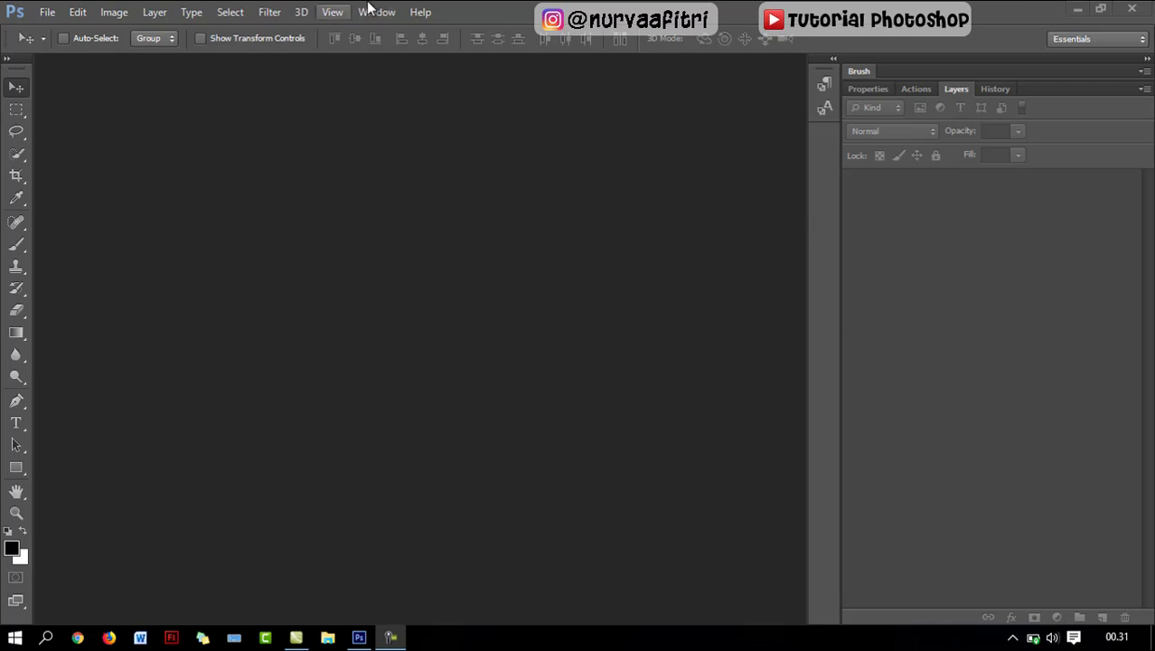
Open the File menu in the Photoshop menu bar.
left_click(47, 12)
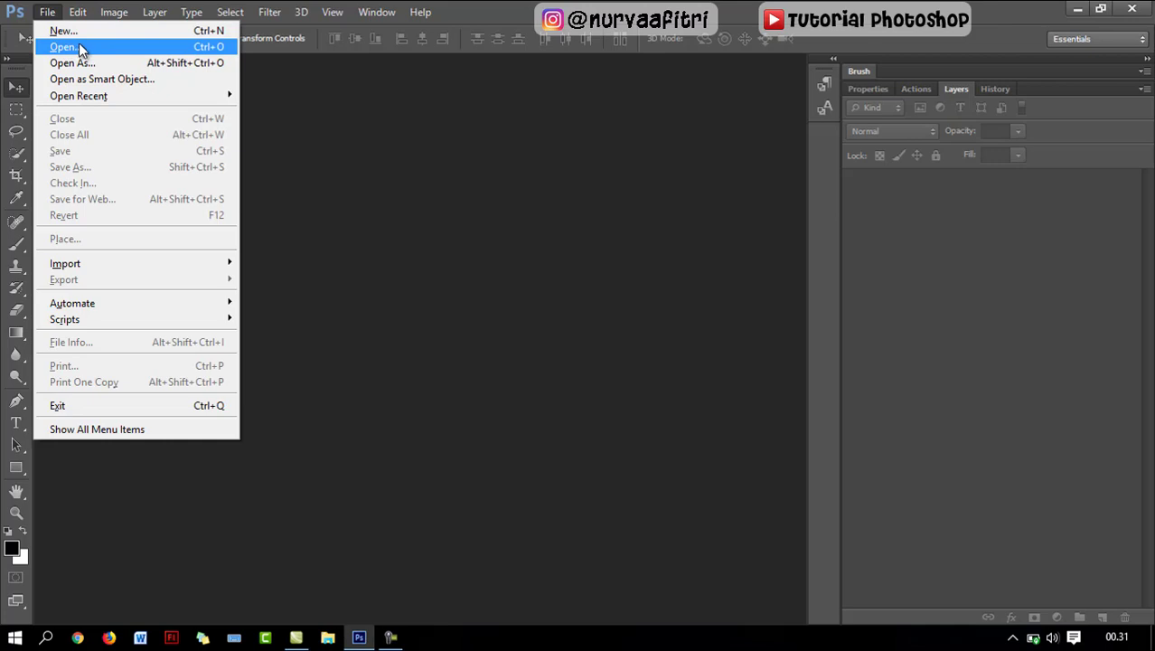
Create a new white 10 × 10 cm document at 300 pixels/cm, named Untitled-1.
left_click(46, 14)
left_click(47, 15)
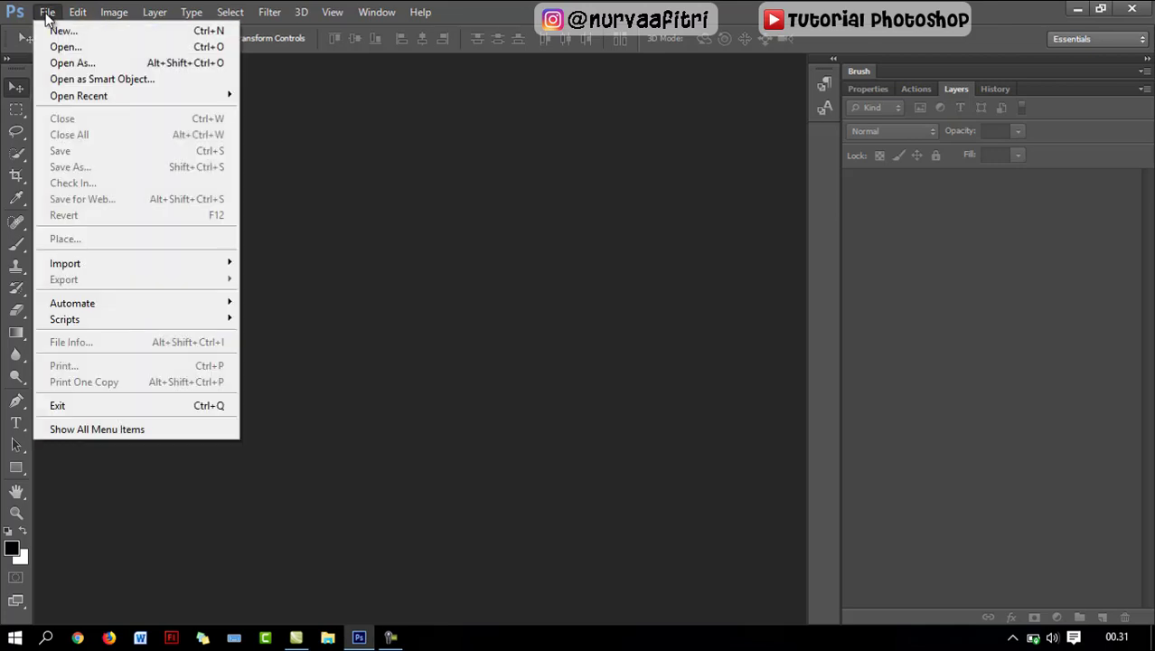
left_click(62, 32)
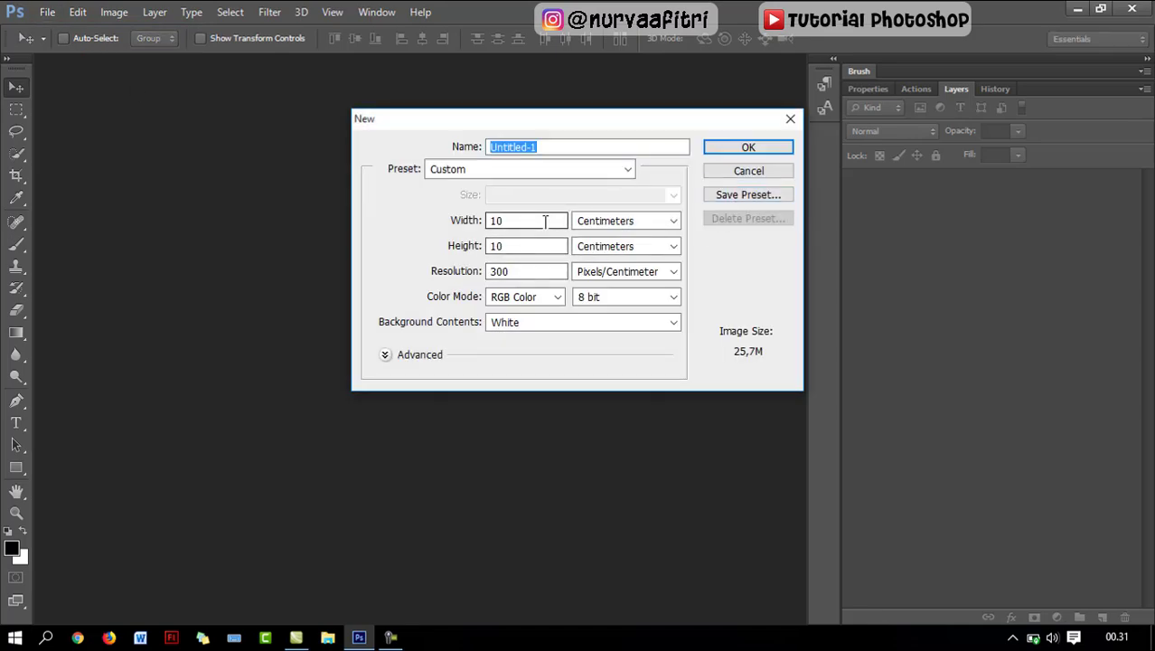
left_click(544, 221)
left_click(543, 249)
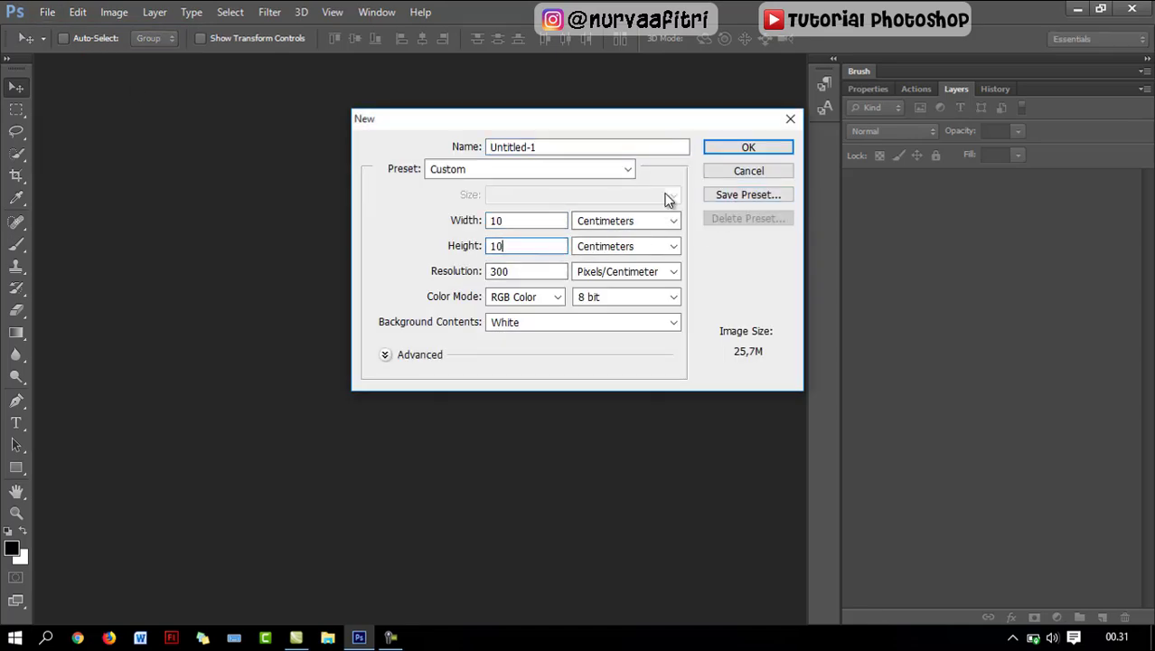
left_click(751, 148)
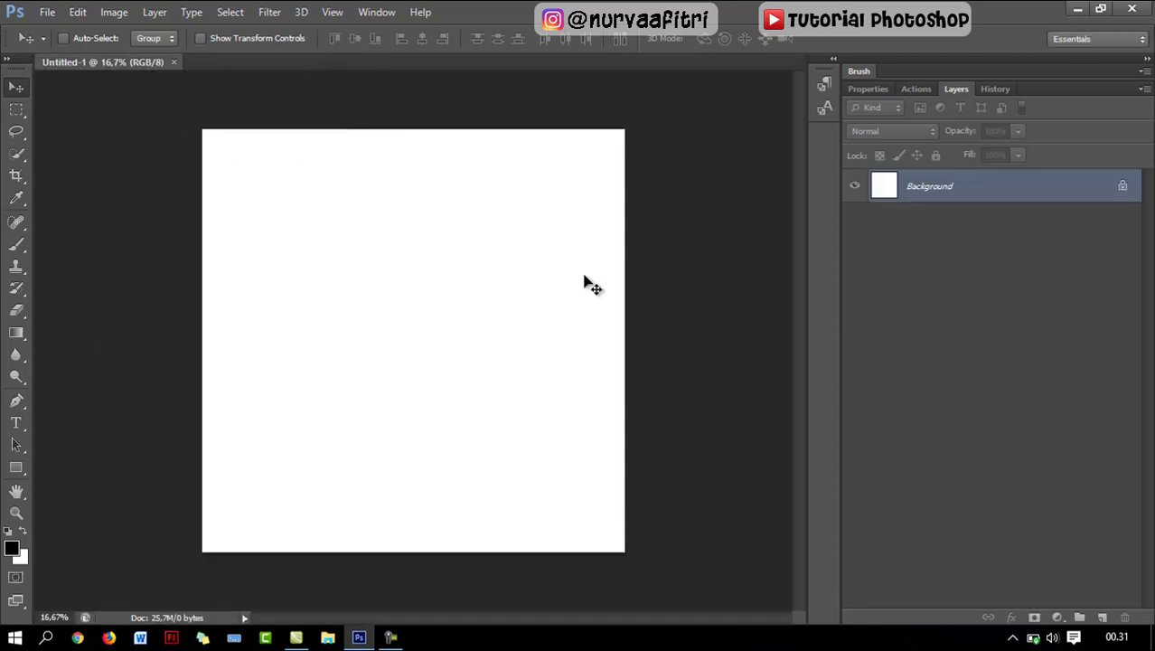
Convert the Background to Layer 0 and erase its white fill with the Magic Eraser.
double_click(1078, 188)
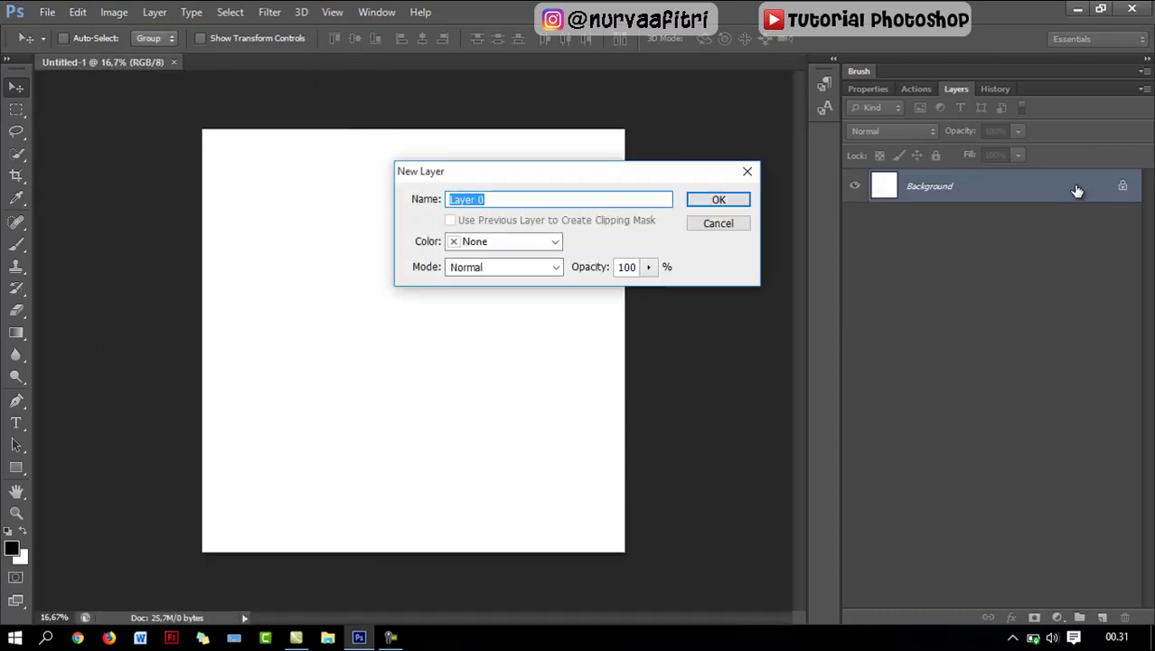
key("Return")
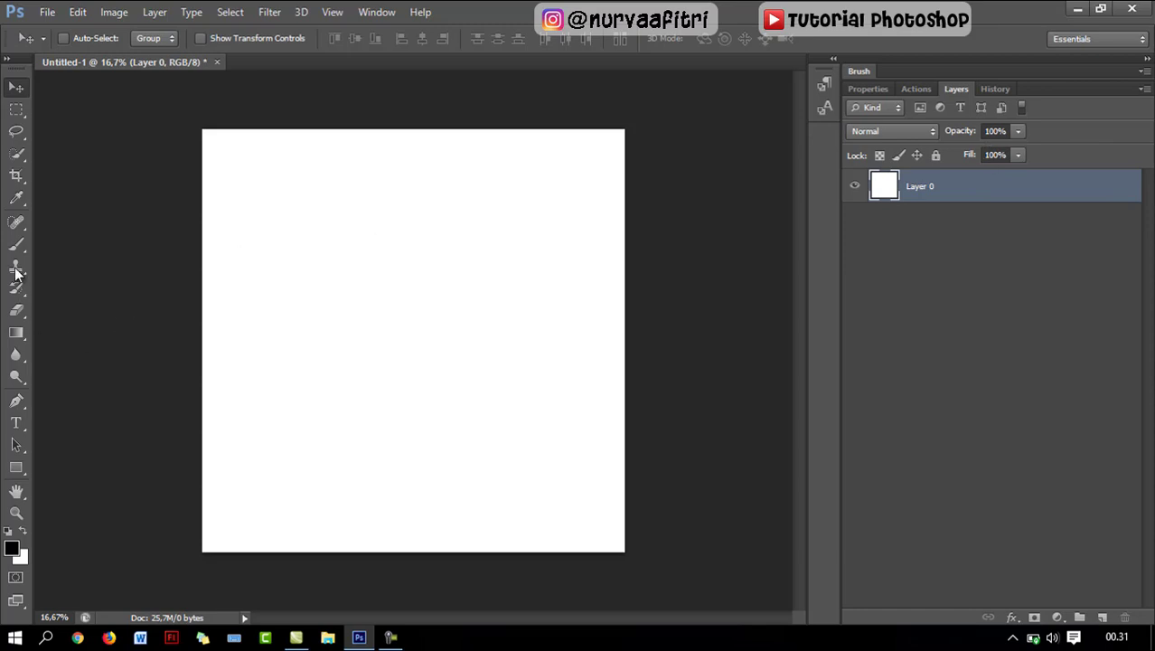
left_click(17, 312)
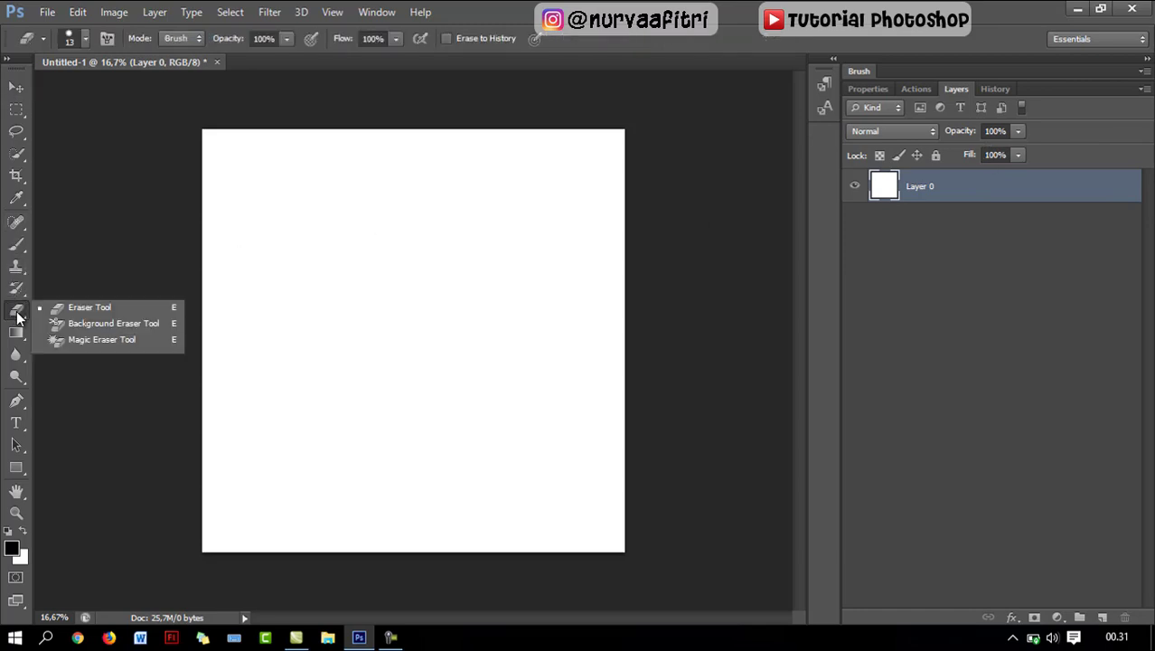
left_click(77, 341)
left_click(345, 329)
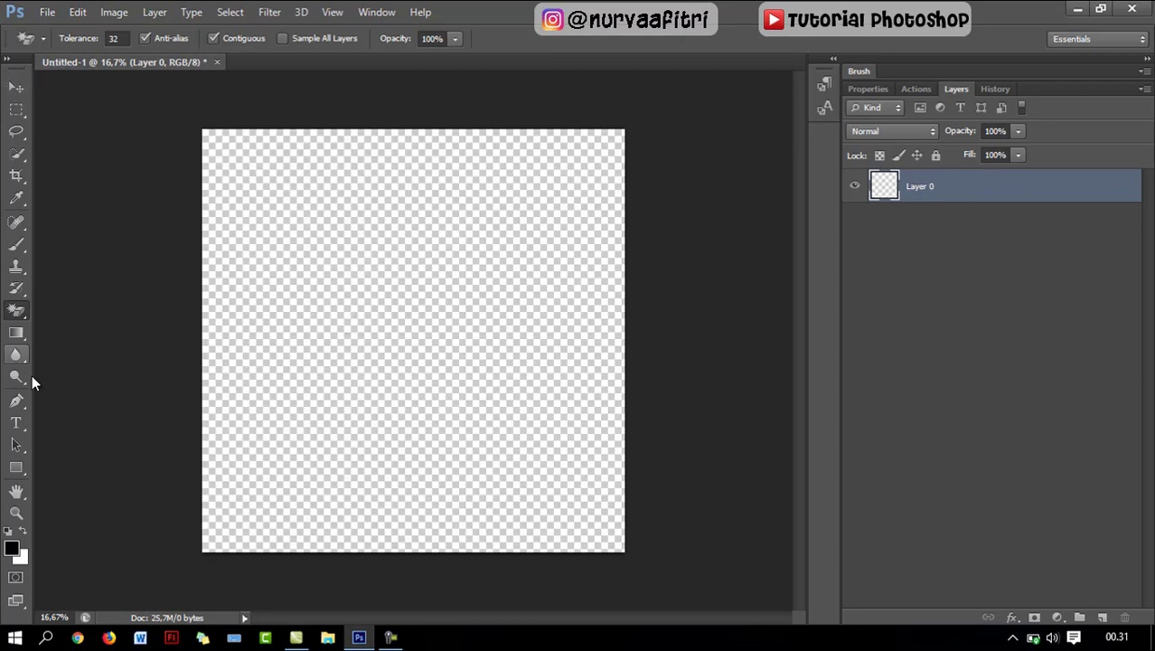
Set the Pen Tool to Shape mode with no fill and a black 3 pt stroke.
left_click(19, 412)
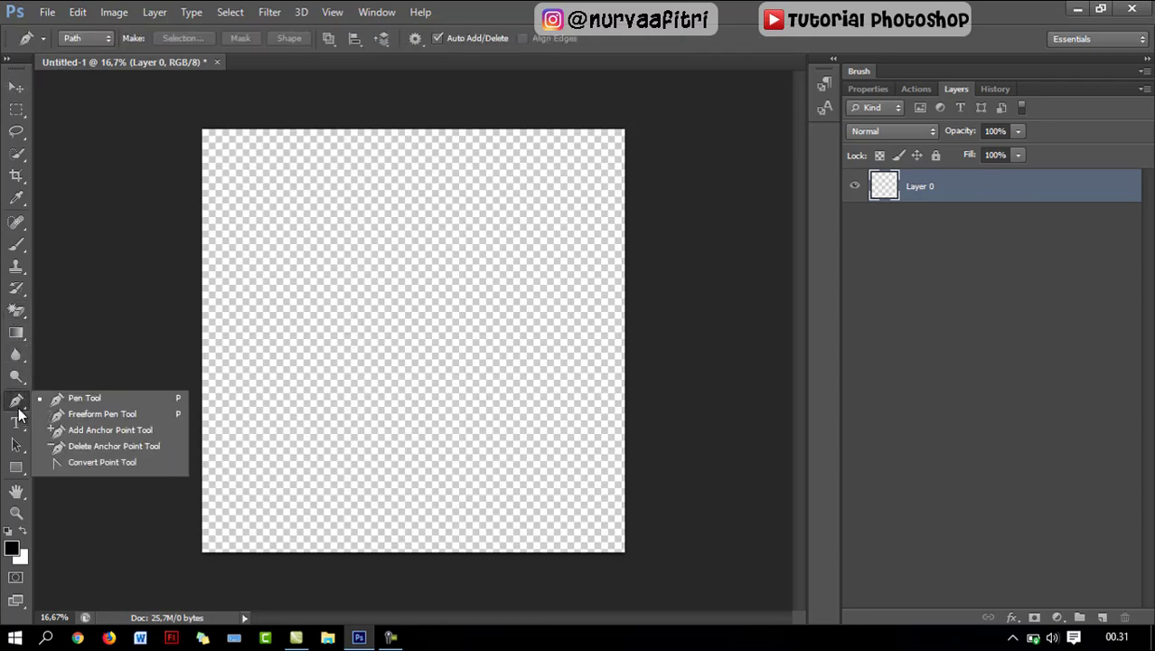
left_click(81, 401)
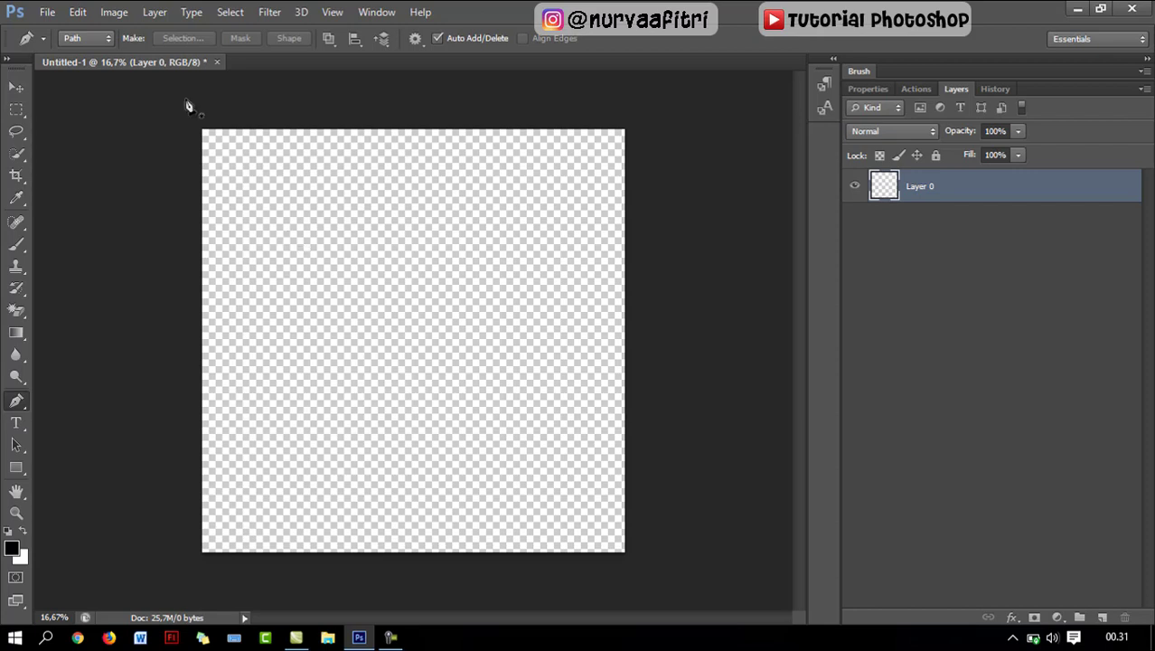
left_click(91, 39)
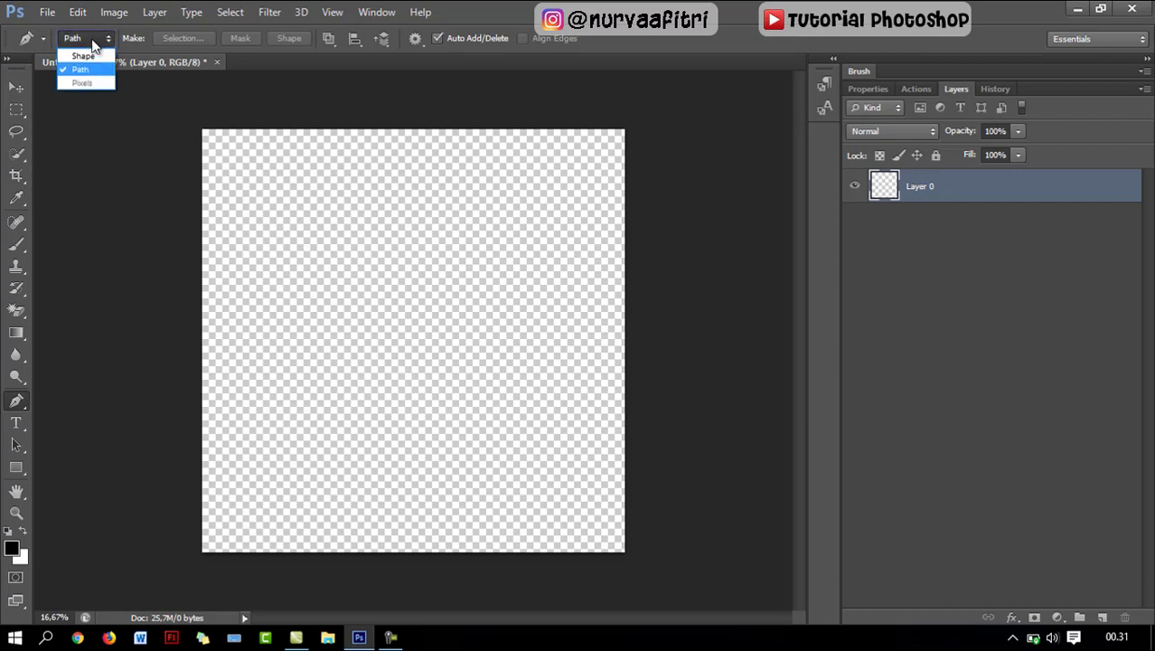
left_click(83, 56)
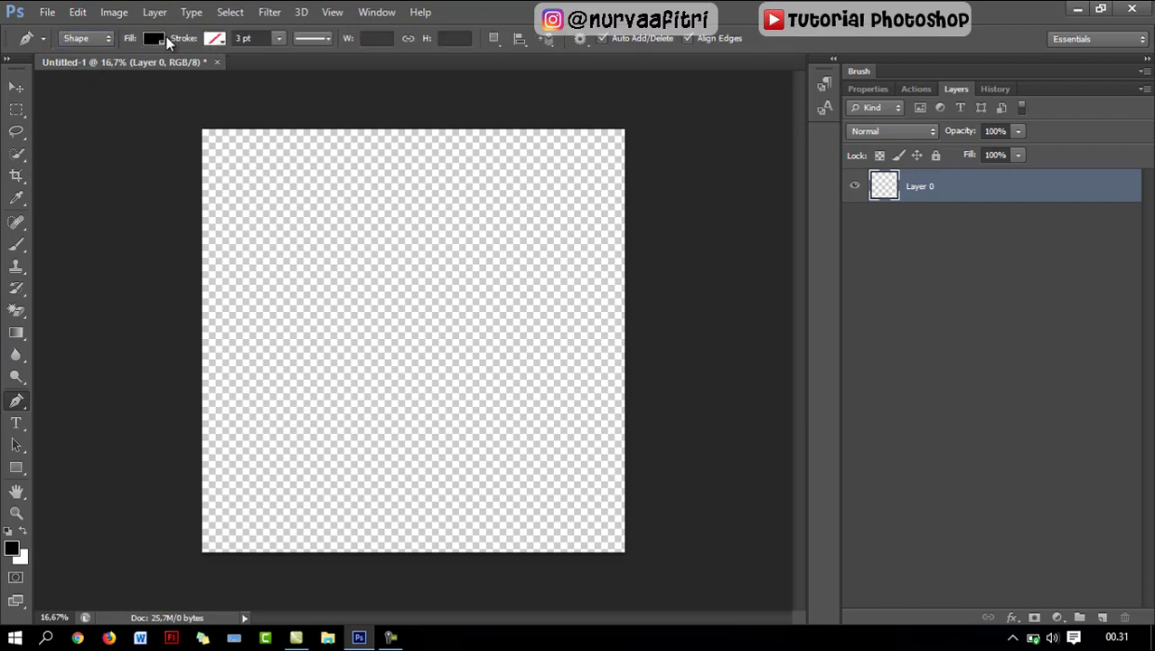
left_click(154, 38)
left_click(89, 71)
left_click(218, 41)
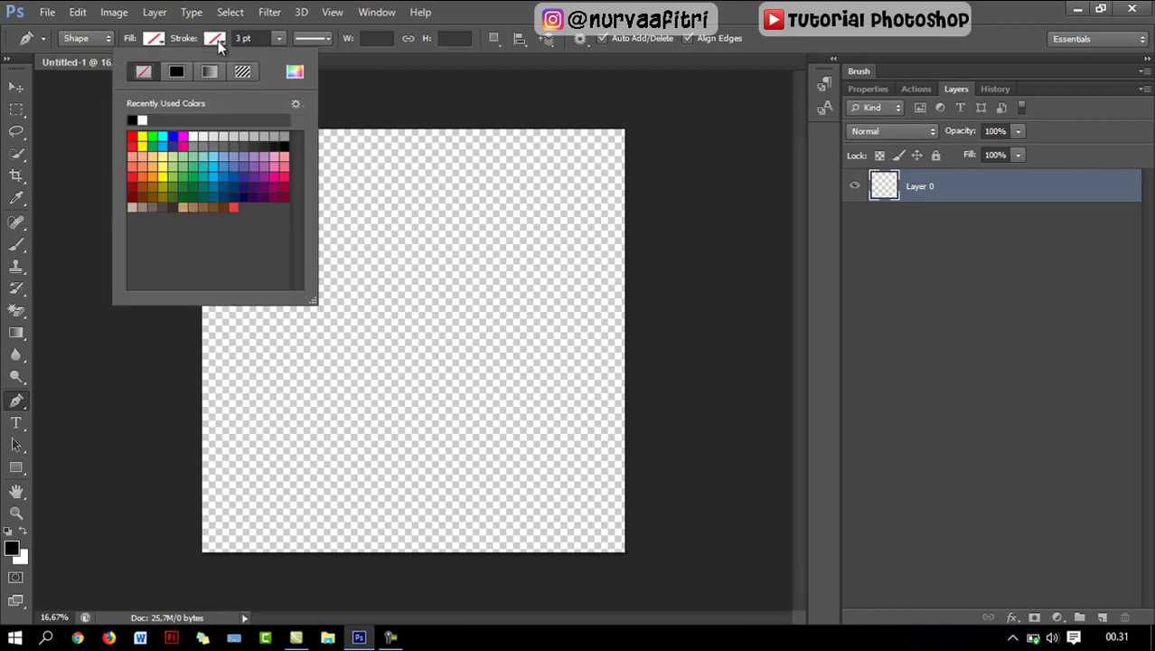
left_click(132, 119)
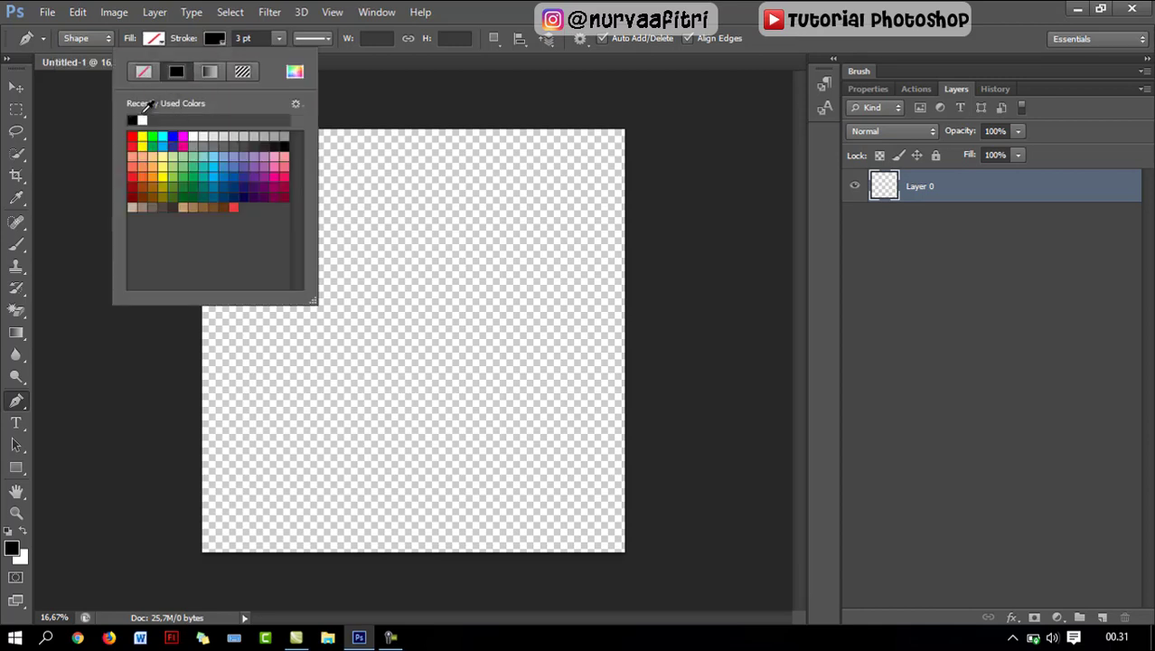
left_click(277, 40)
left_click(278, 41)
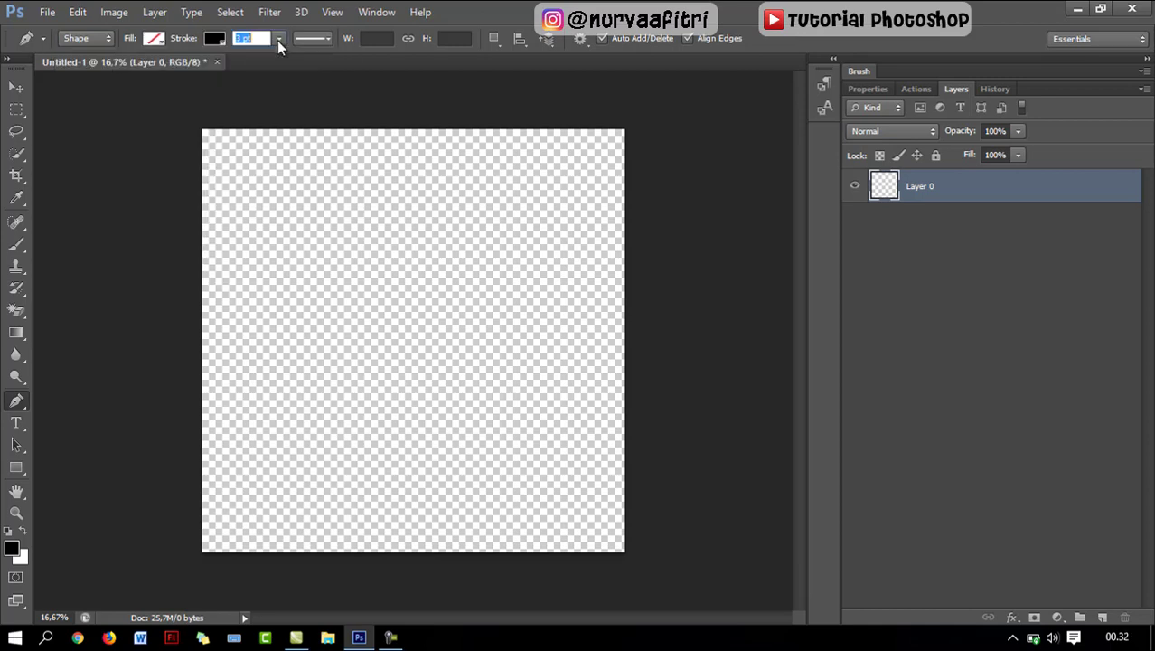
Draw a thirteen-anchor zigzag outline and close it back at the starting point.
left_click(275, 307)
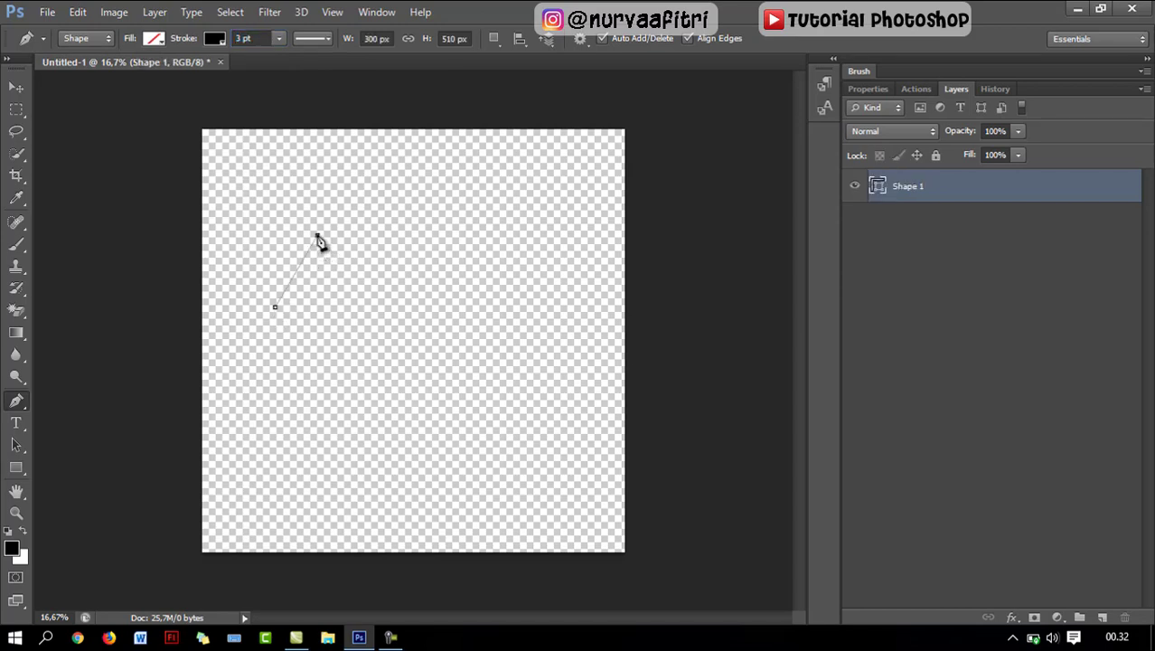
left_click(317, 238)
left_click(339, 287)
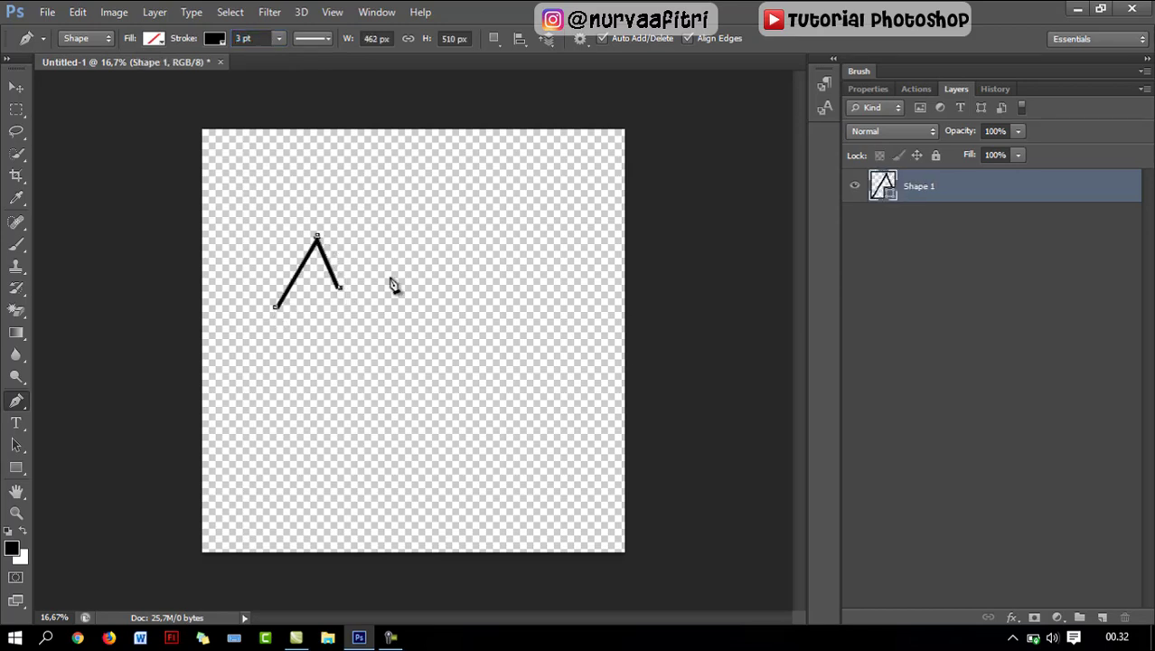
left_click(391, 280)
left_click(377, 326)
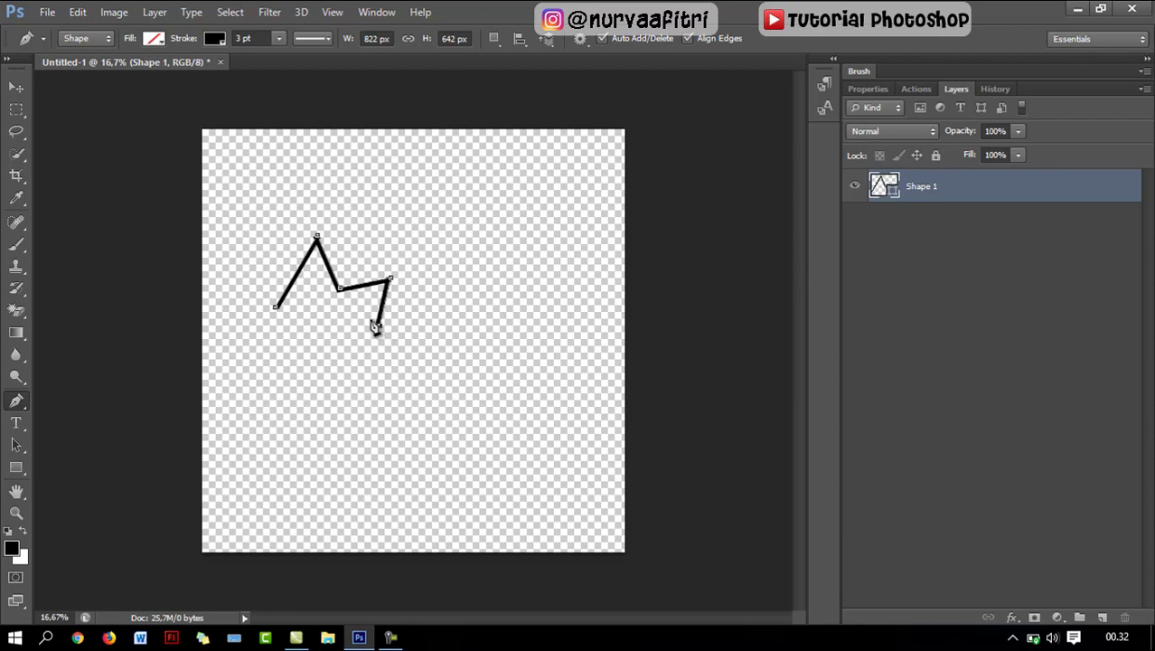
left_click(352, 302)
left_click(359, 363)
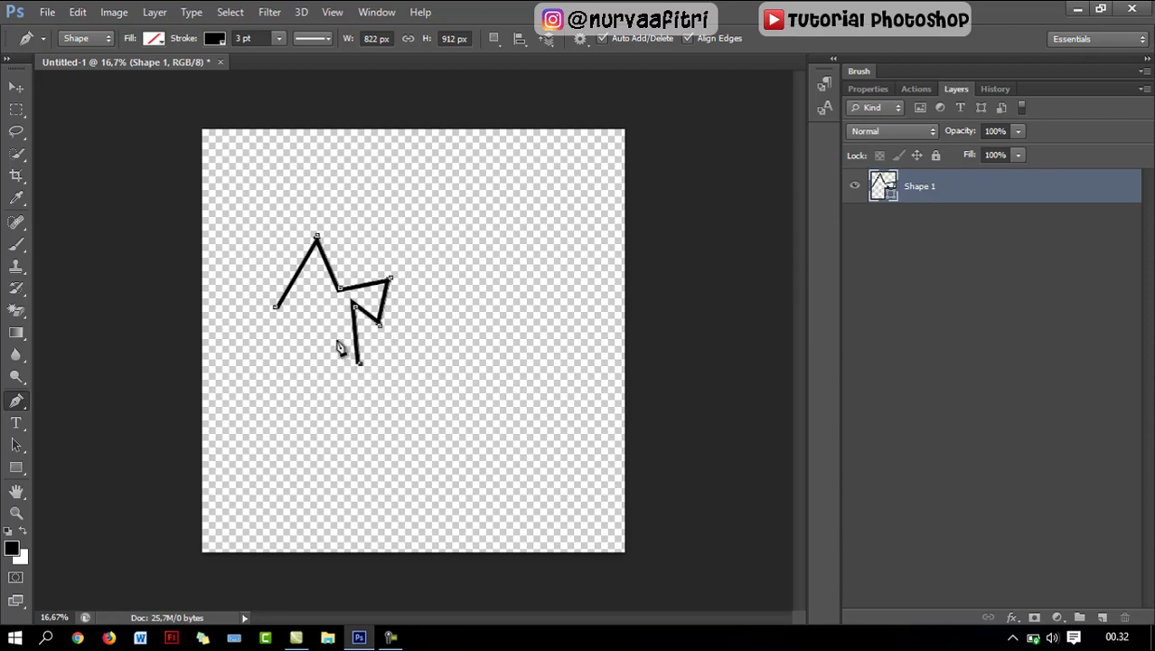
left_click(327, 315)
left_click(301, 339)
left_click(303, 288)
left_click(278, 343)
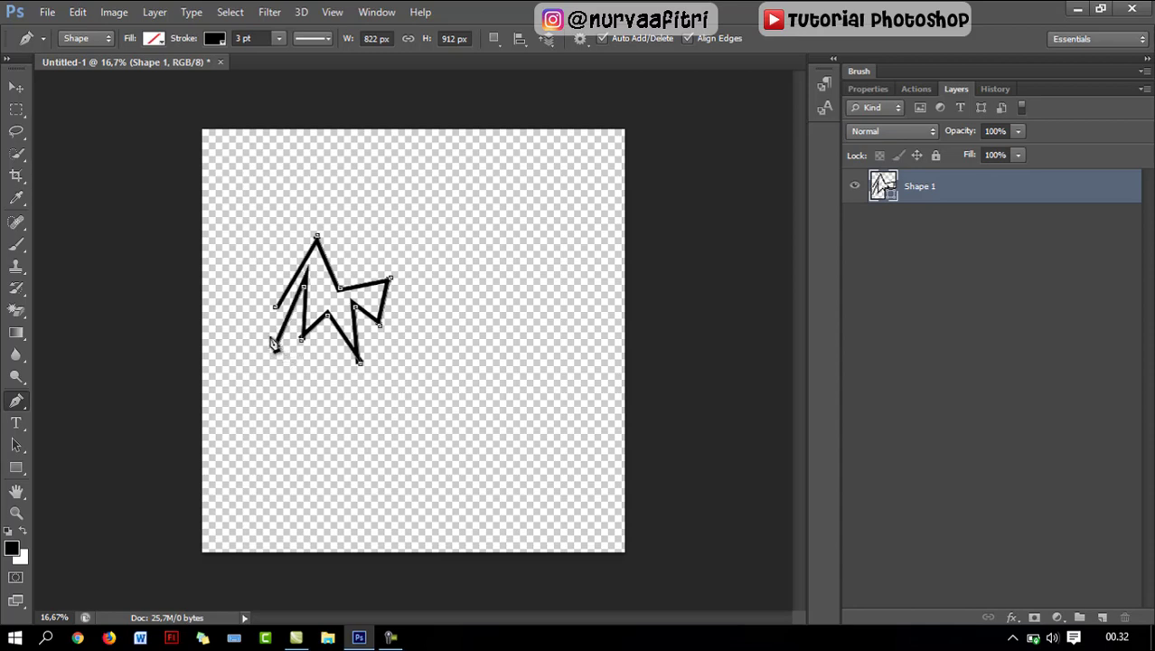
left_click(239, 317)
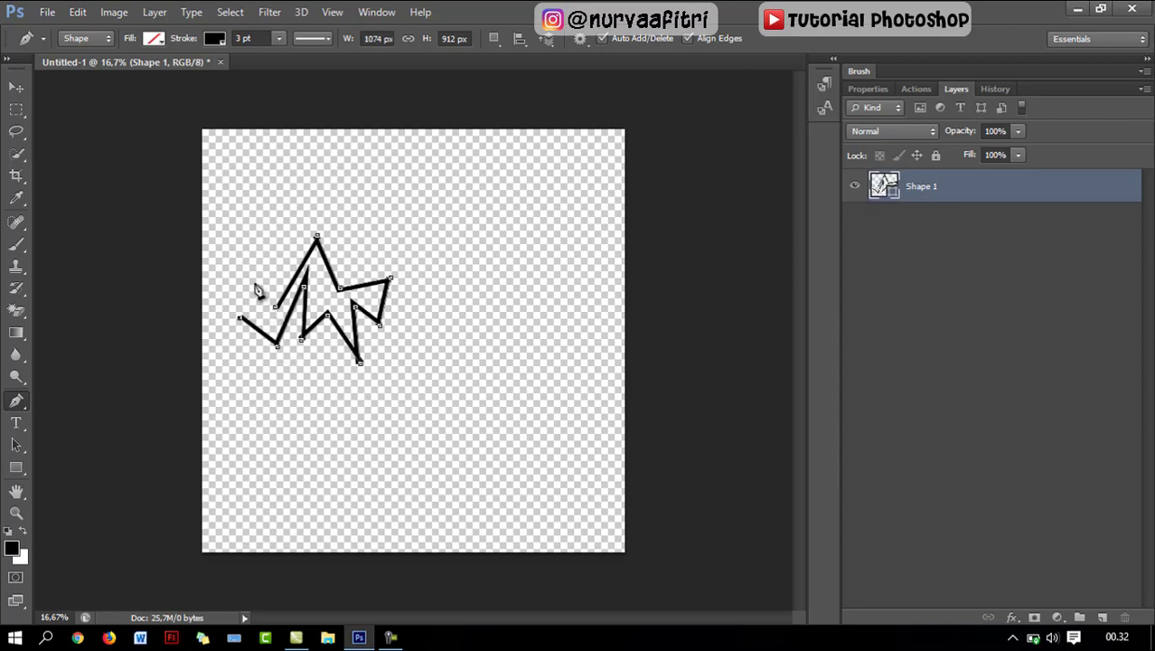
left_click(254, 284)
left_click(274, 307)
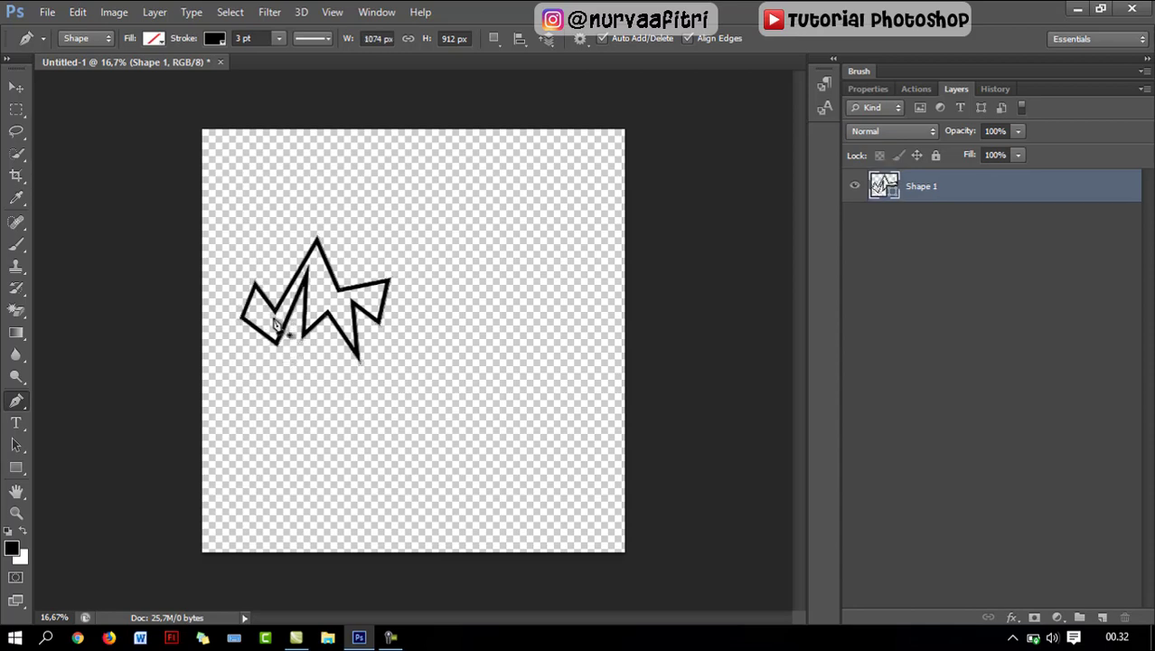
left_click(19, 254)
Rasterize the shape layer and set up a larger hard round brush in Clear mode.
left_click(56, 243)
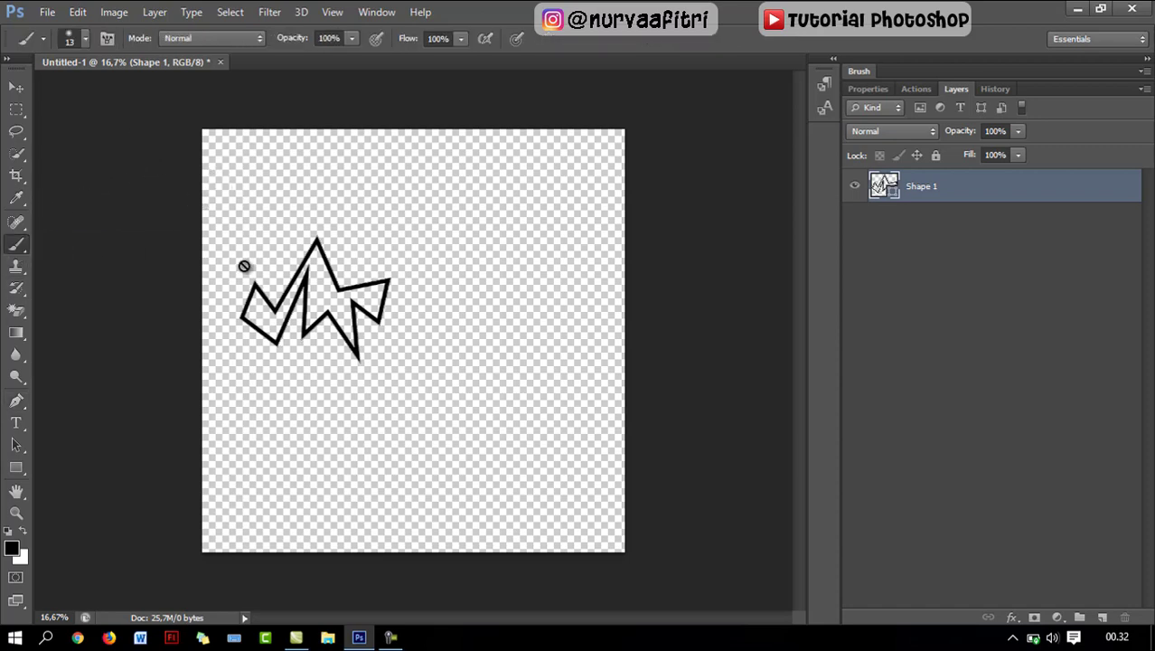
left_click(325, 274)
key("Return")
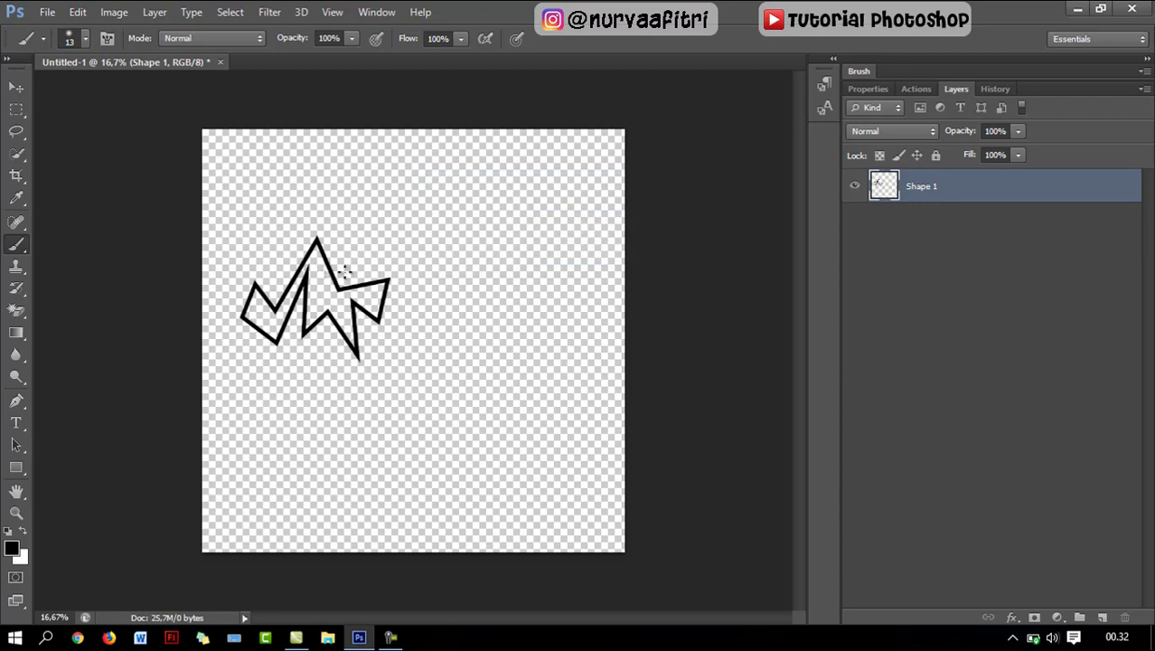
left_click(85, 38)
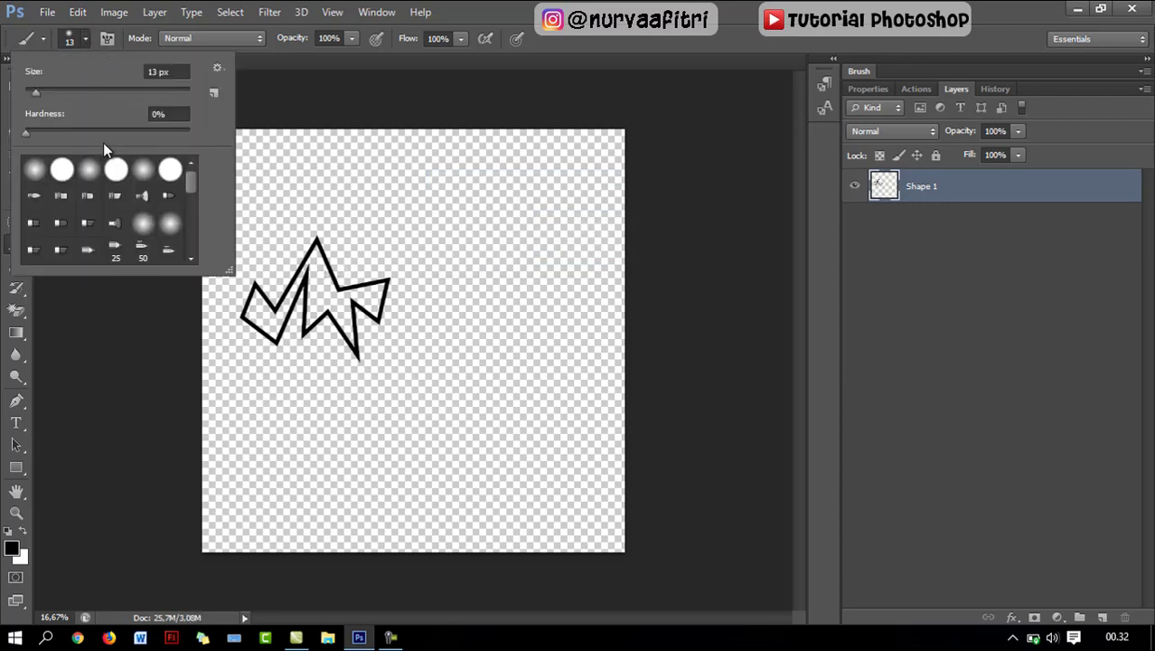
left_click(63, 170)
left_click_drag(42, 95, 69, 91)
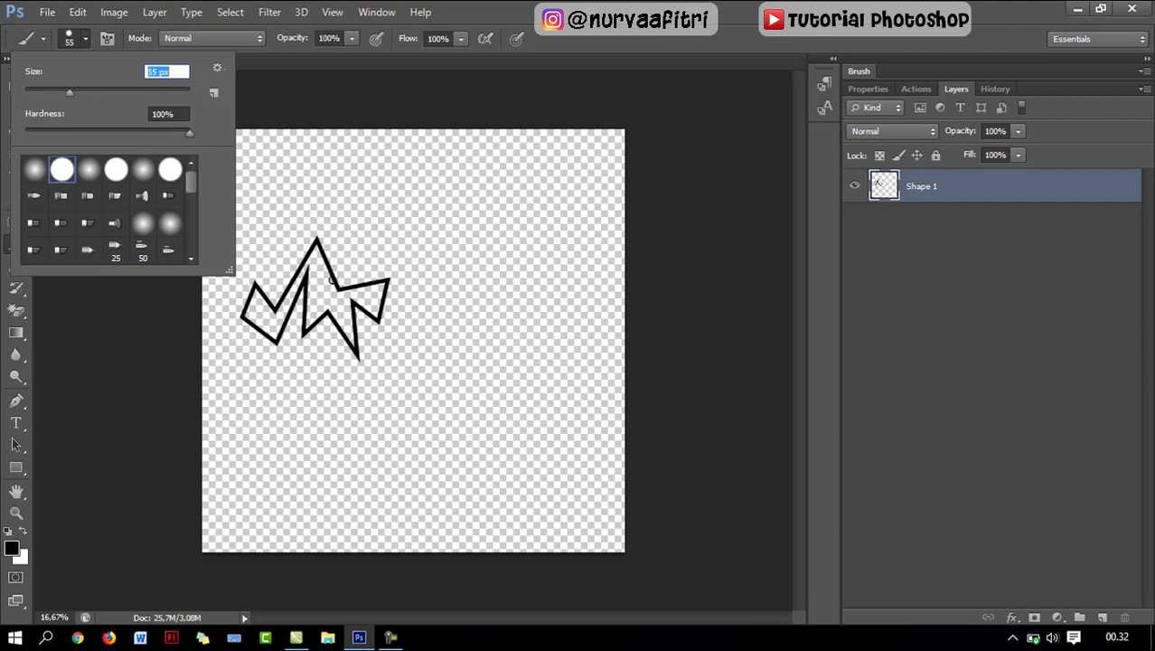
key("Return")
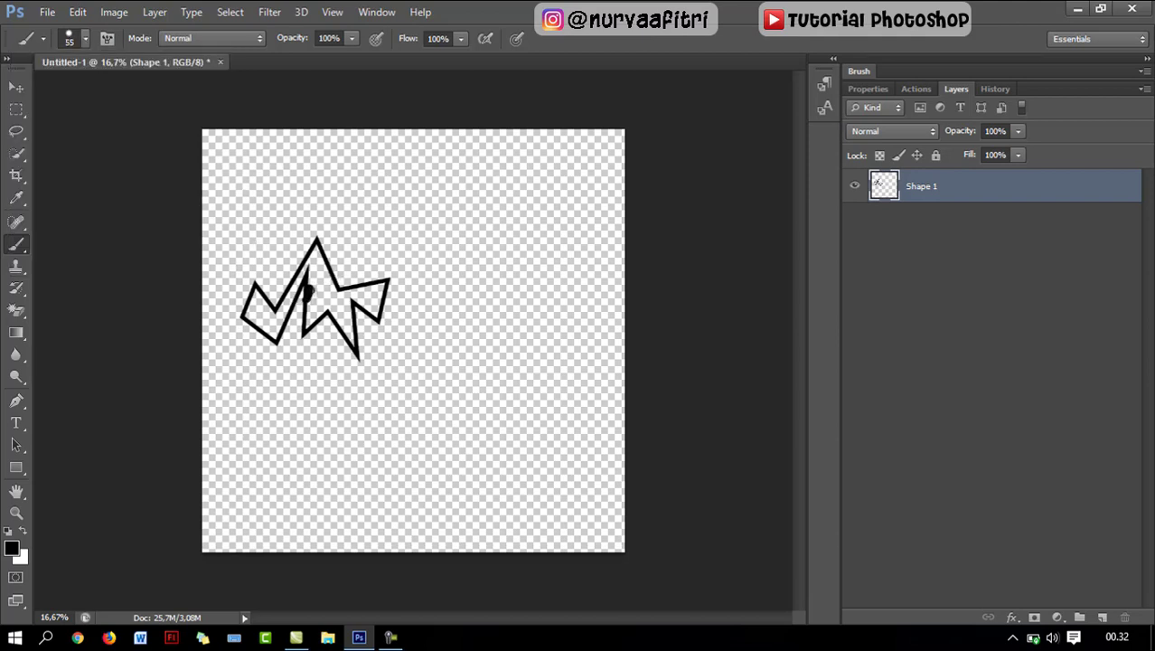
left_click(226, 39)
left_click(214, 94)
Paint over four parts of the zigzag to erase gaps in the outline.
left_click_drag(306, 302, 305, 312)
left_click_drag(261, 286, 263, 296)
left_click_drag(324, 245, 323, 274)
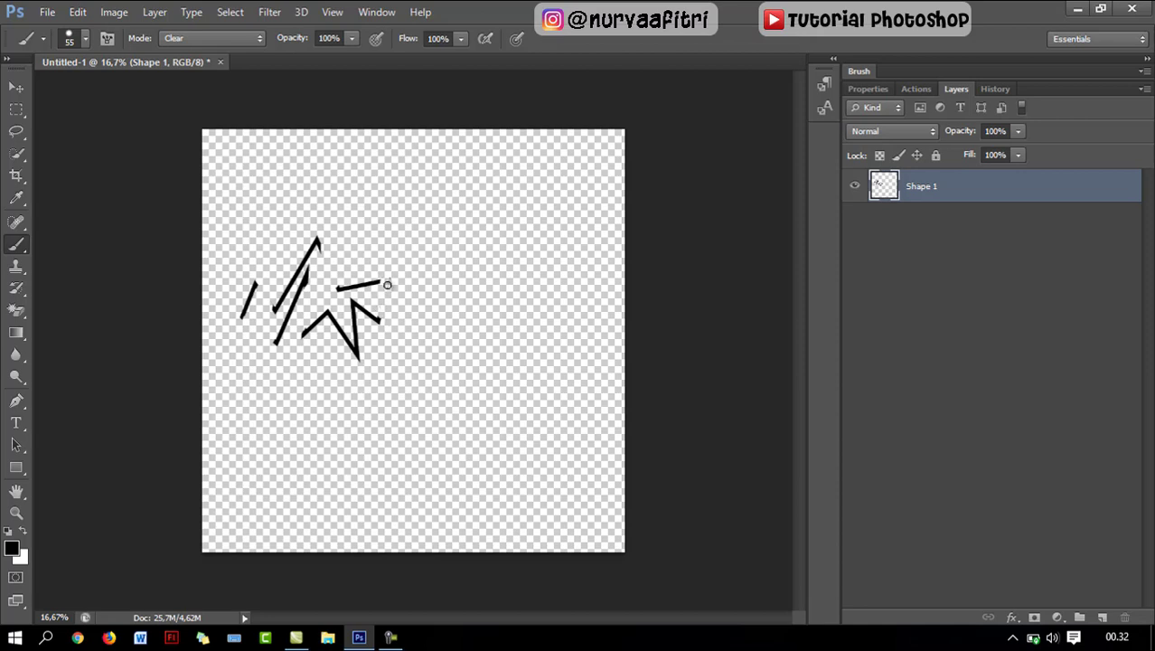
mouse_move(349, 311)
left_mouse_down()
mouse_move(359, 335)
mouse_move(349, 326)
left_mouse_up()
Quick-select the black stroke fragments, then deselect them.
left_click(18, 88)
right_click(18, 156)
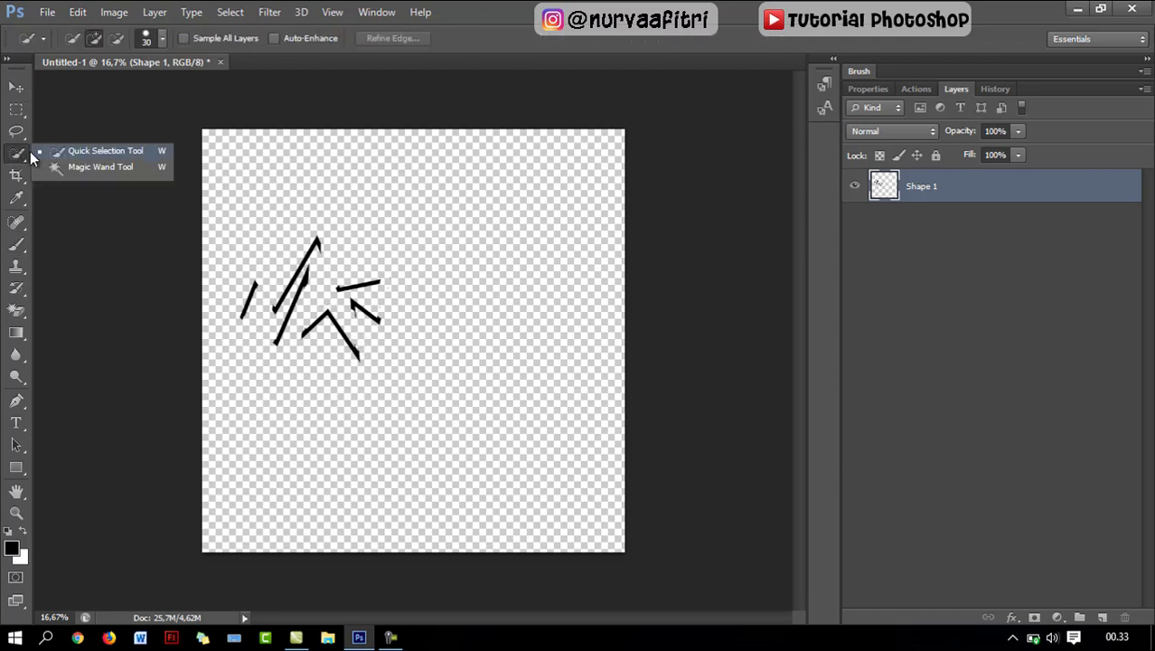
left_click(63, 154)
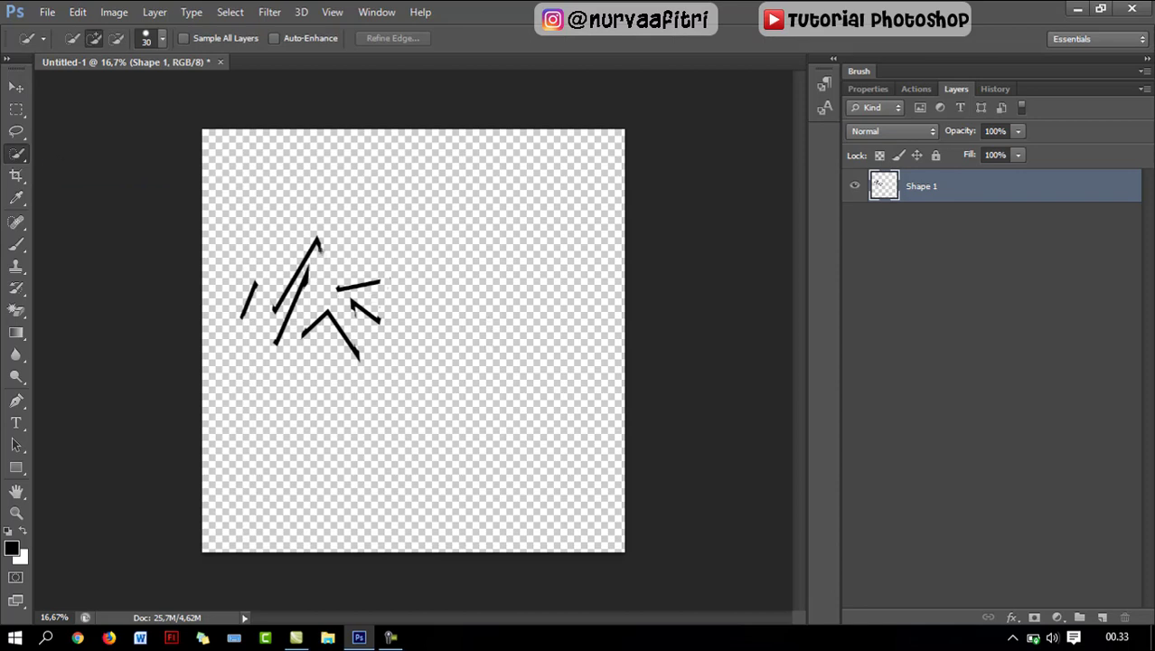
left_click(318, 251)
left_click(251, 303)
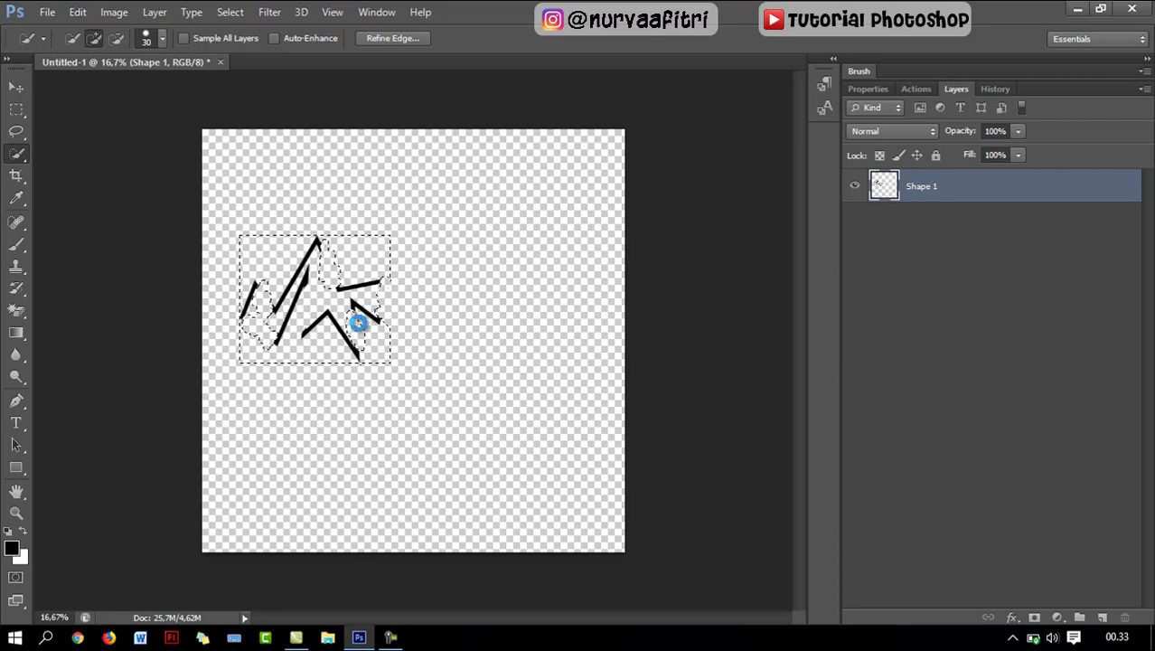
key("ctrl+d")
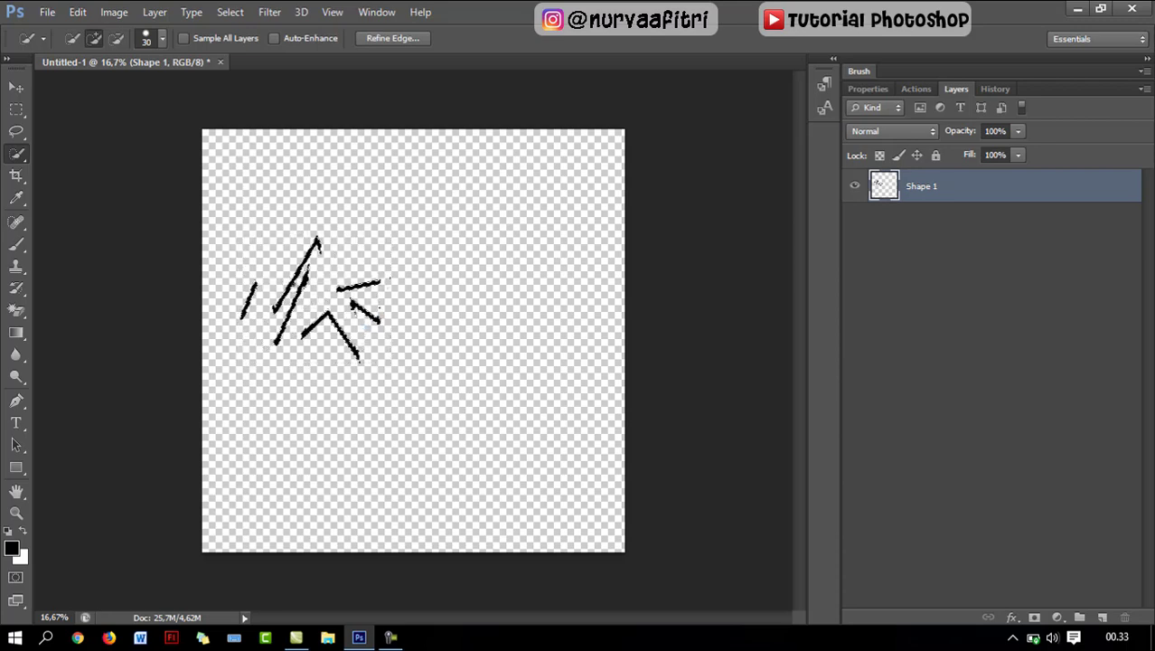
Define the strokes as a new brush preset named Sampled Brush 1.
left_click(78, 13)
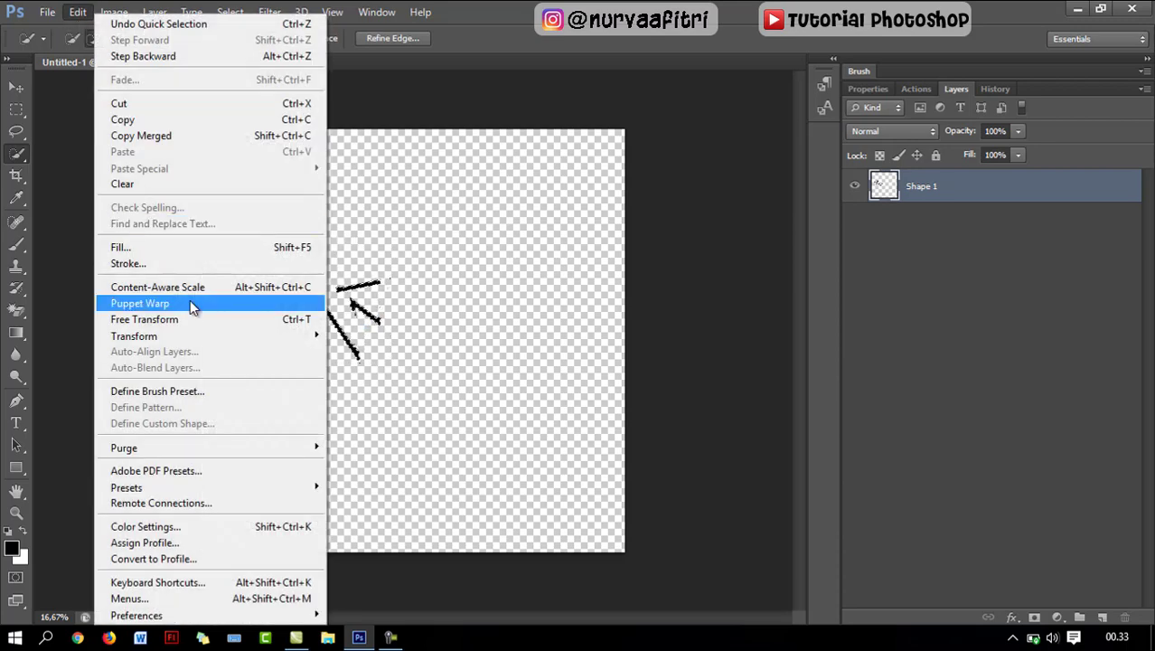
left_click(203, 392)
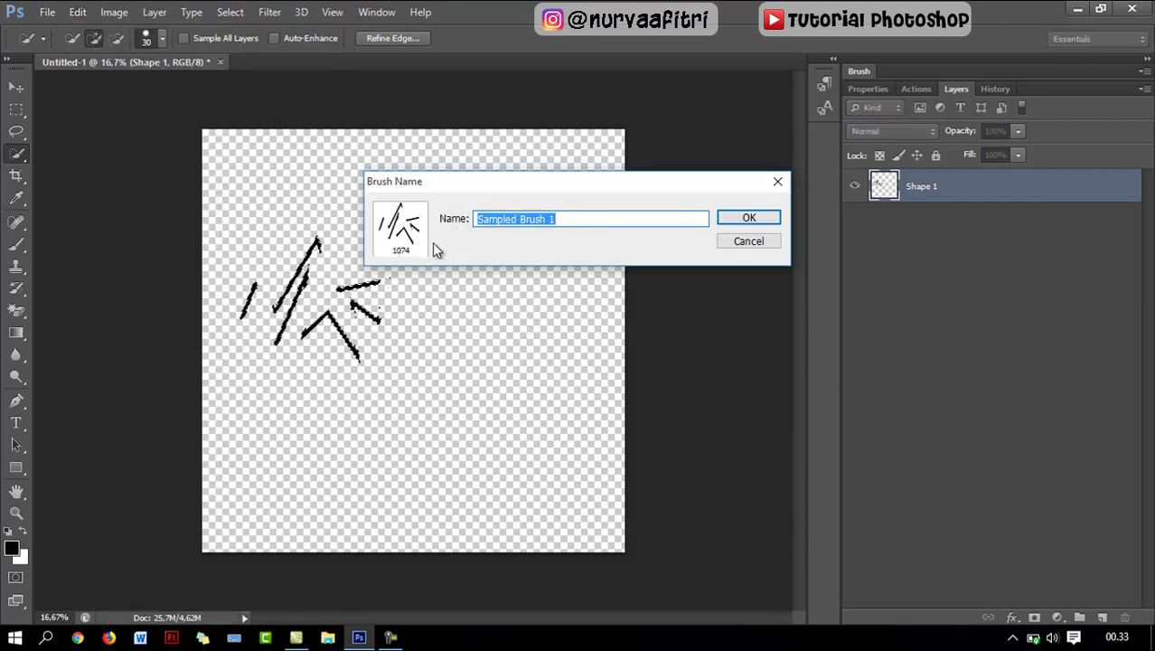
left_click(730, 223)
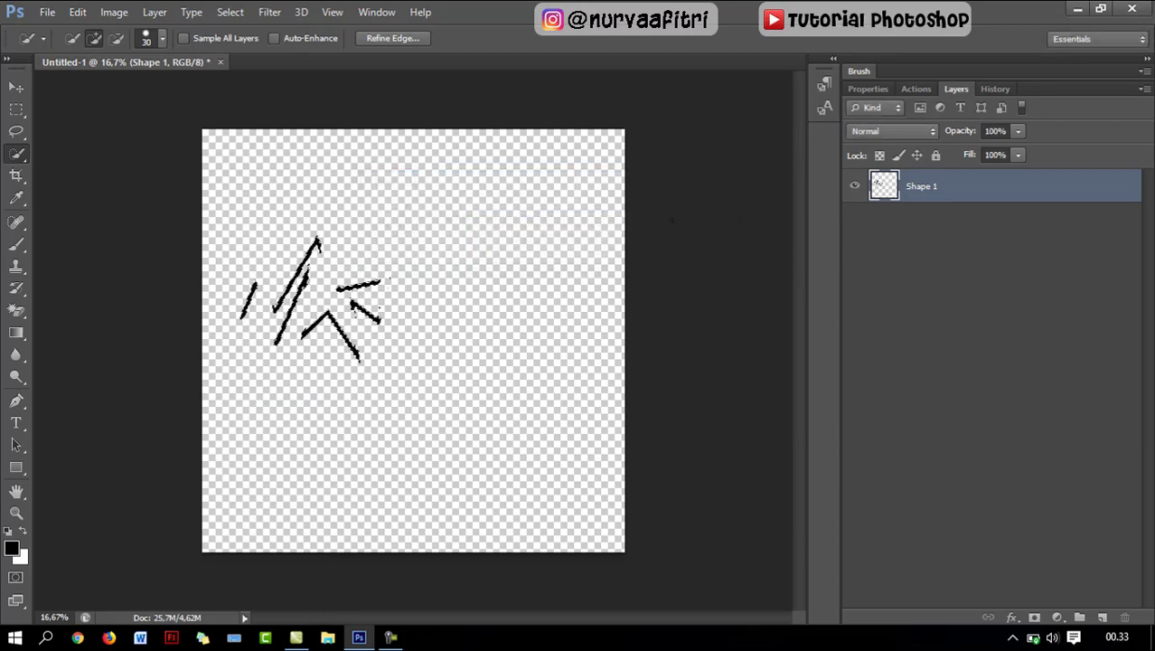
left_click(17, 86)
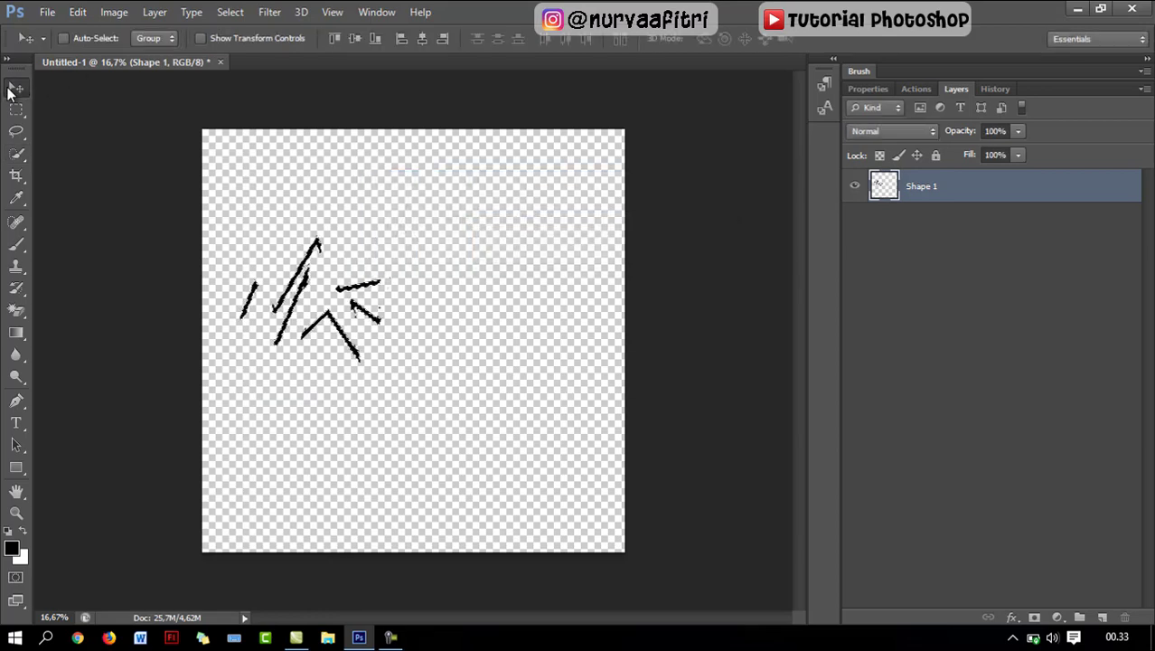
left_click(47, 12)
left_click(52, 40)
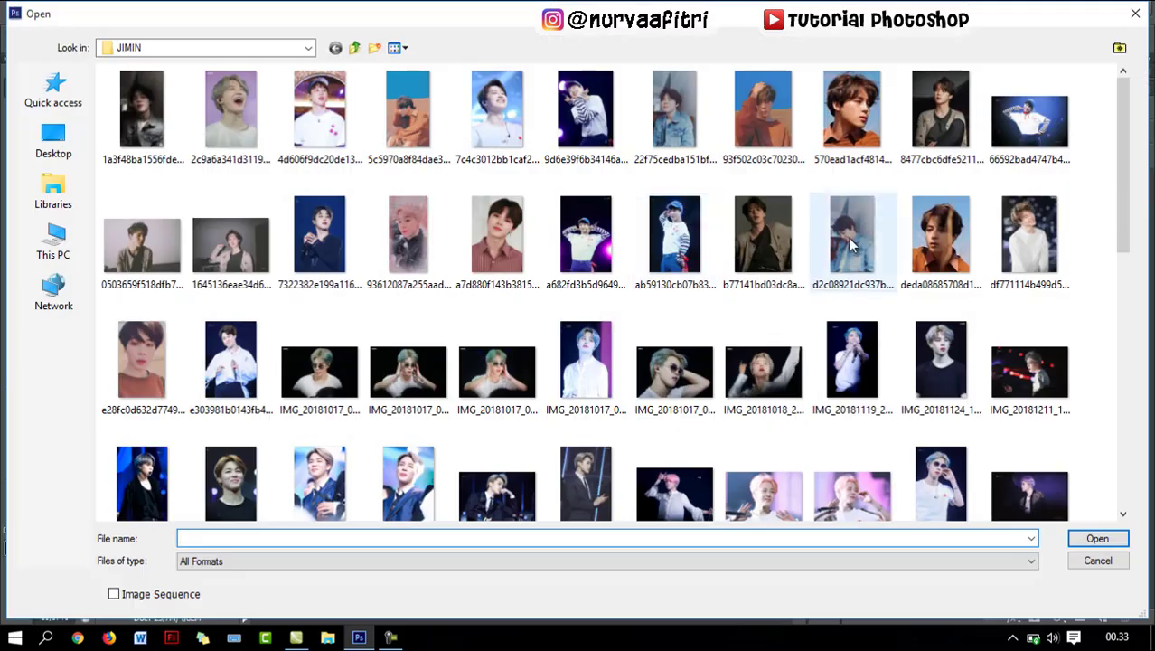
left_click(357, 47)
double_click(408, 113)
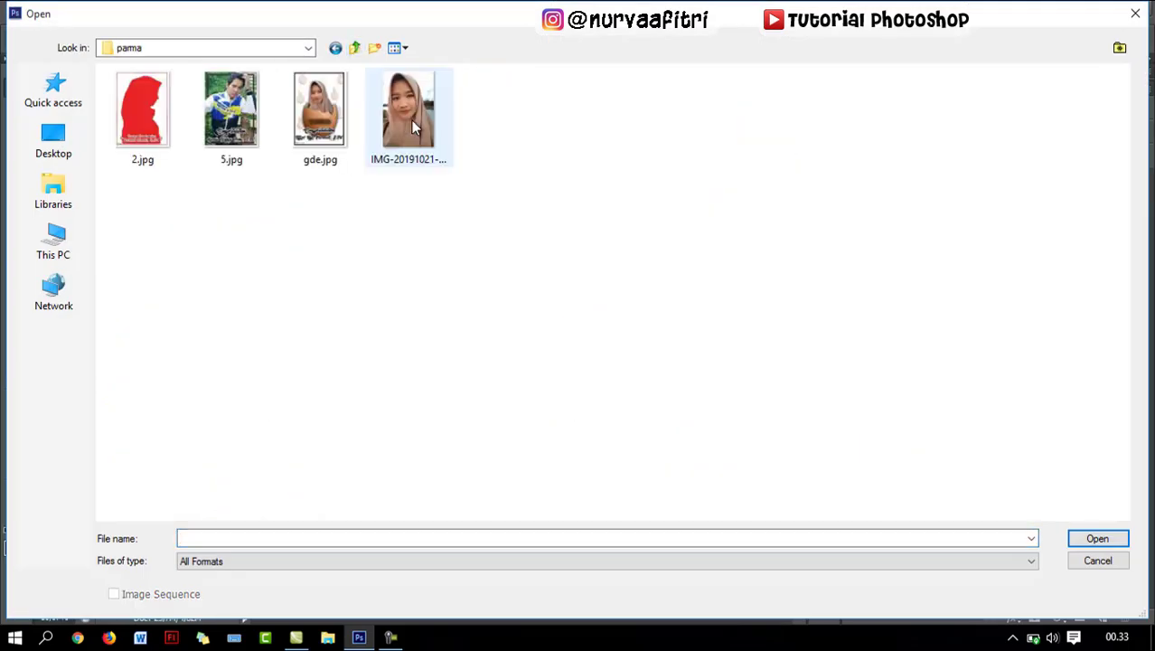
key("BackSpace")
key("BackSpace")
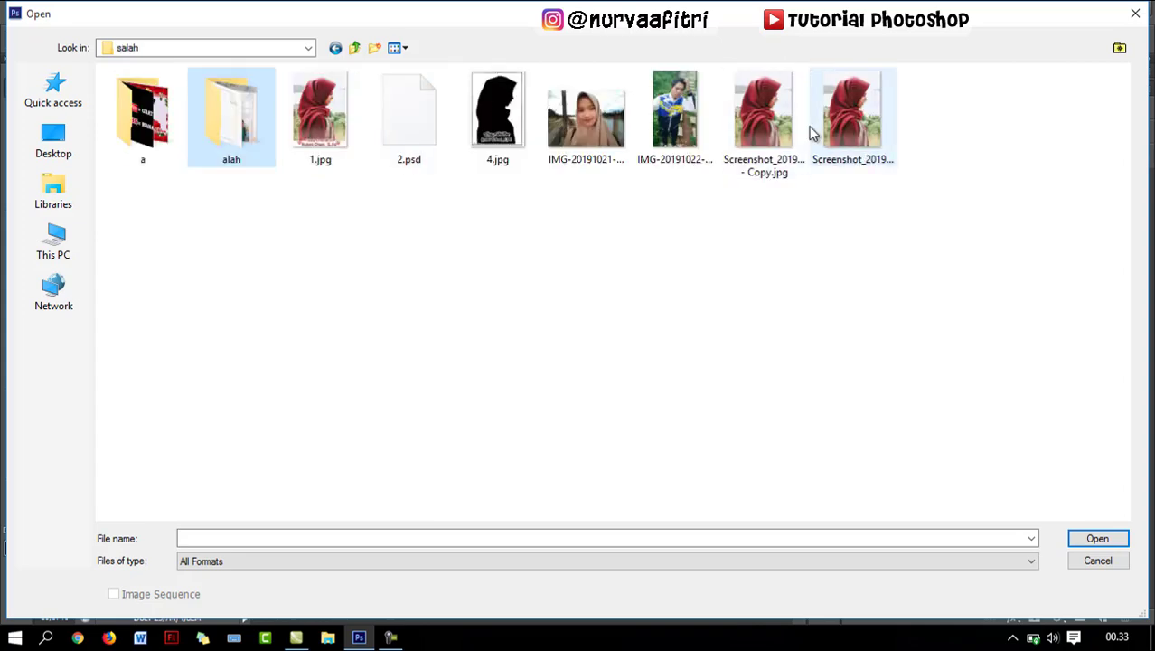
double_click(787, 117)
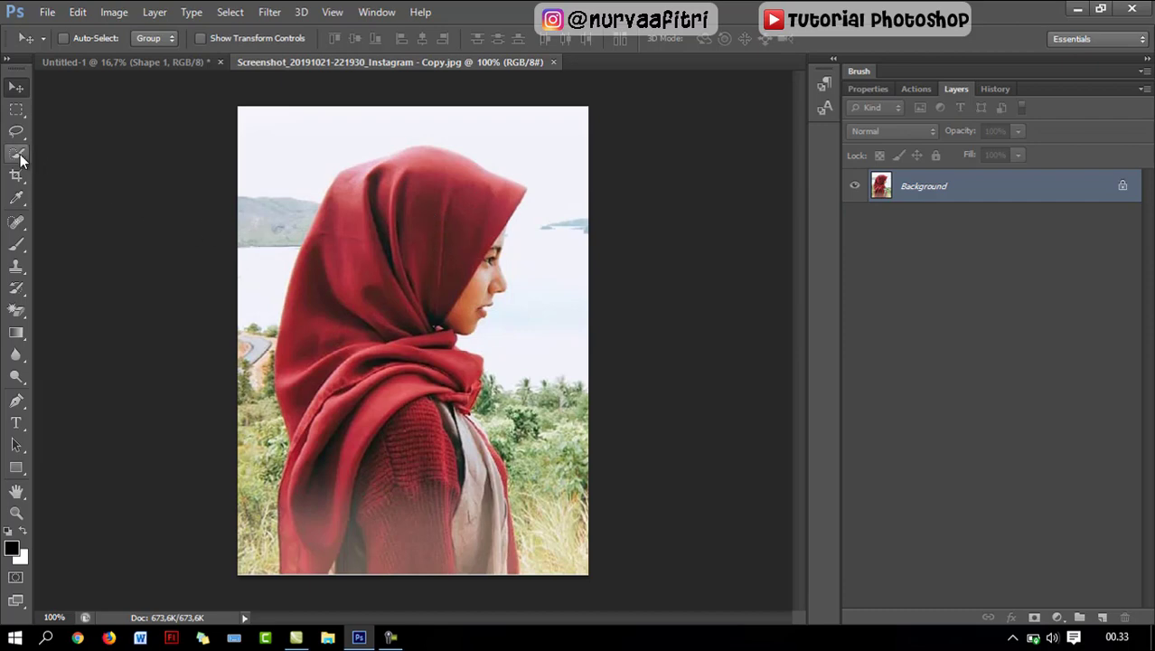
Quick-select the woman in the red hijab down to the image bottom, then unlock the Background.
left_click_drag(17, 152, 88, 156)
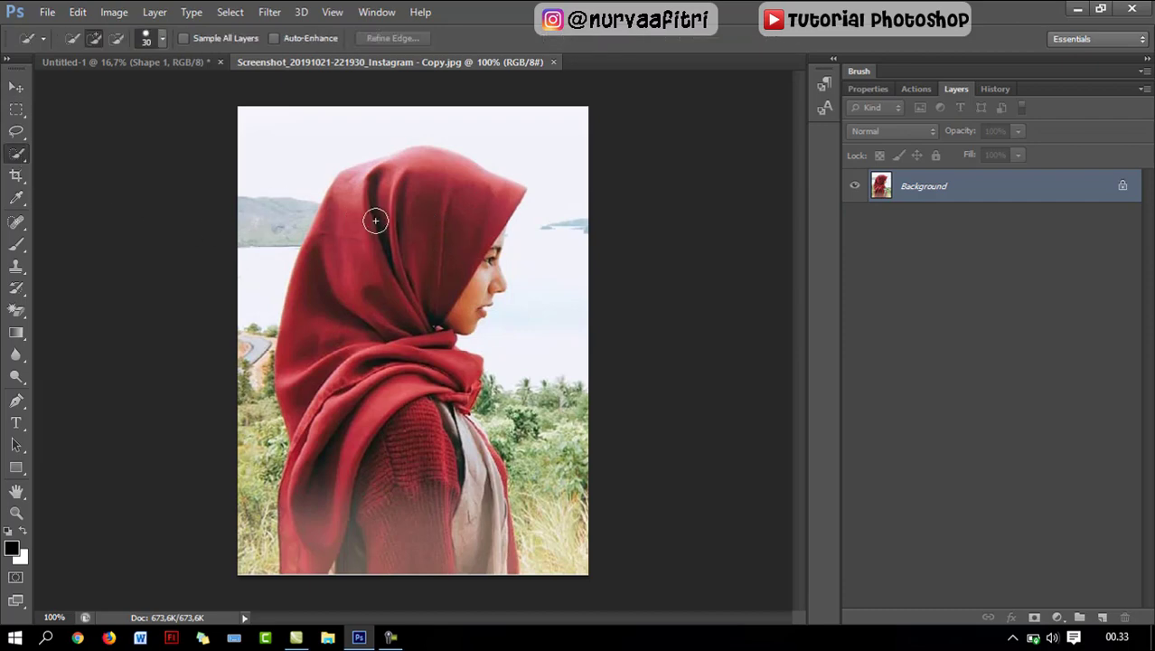
mouse_move(439, 227)
left_mouse_down()
mouse_move(455, 193)
mouse_move(389, 170)
mouse_move(408, 434)
mouse_move(429, 322)
mouse_move(439, 426)
mouse_move(476, 514)
left_mouse_up()
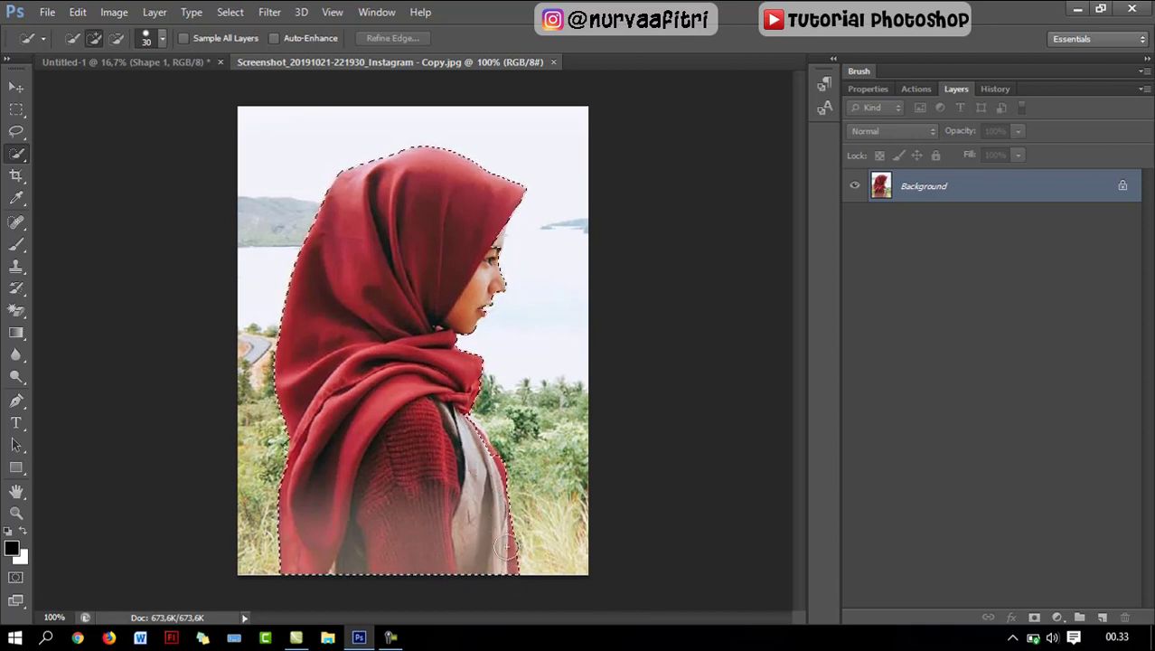
left_click_drag(502, 534, 457, 450)
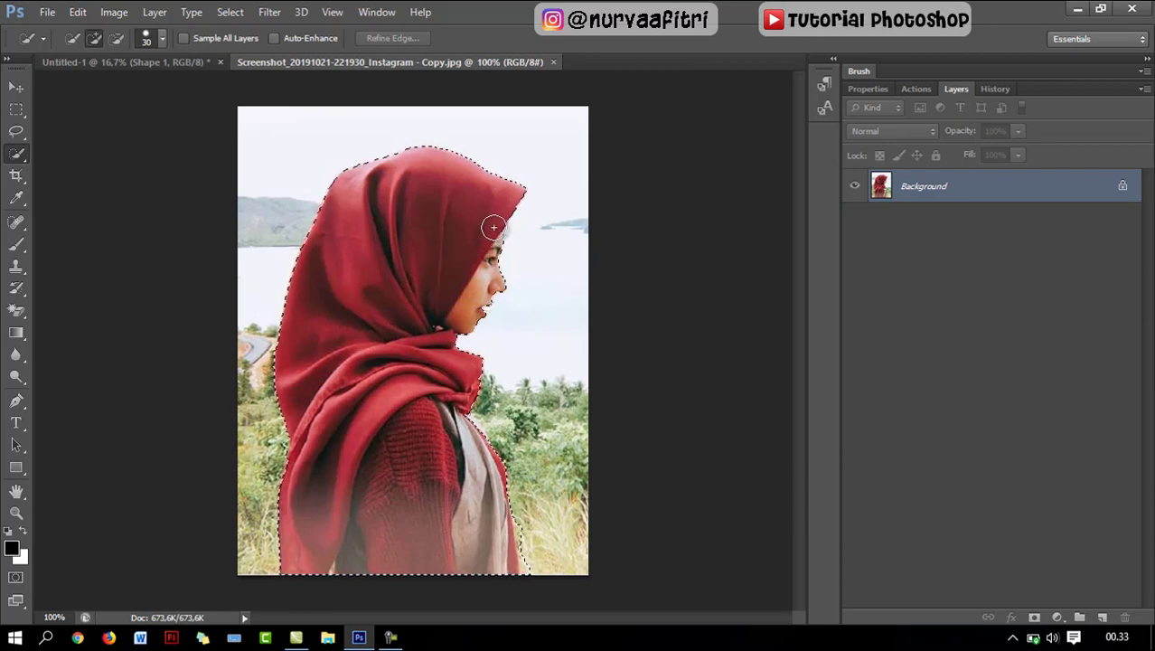
left_click(116, 38)
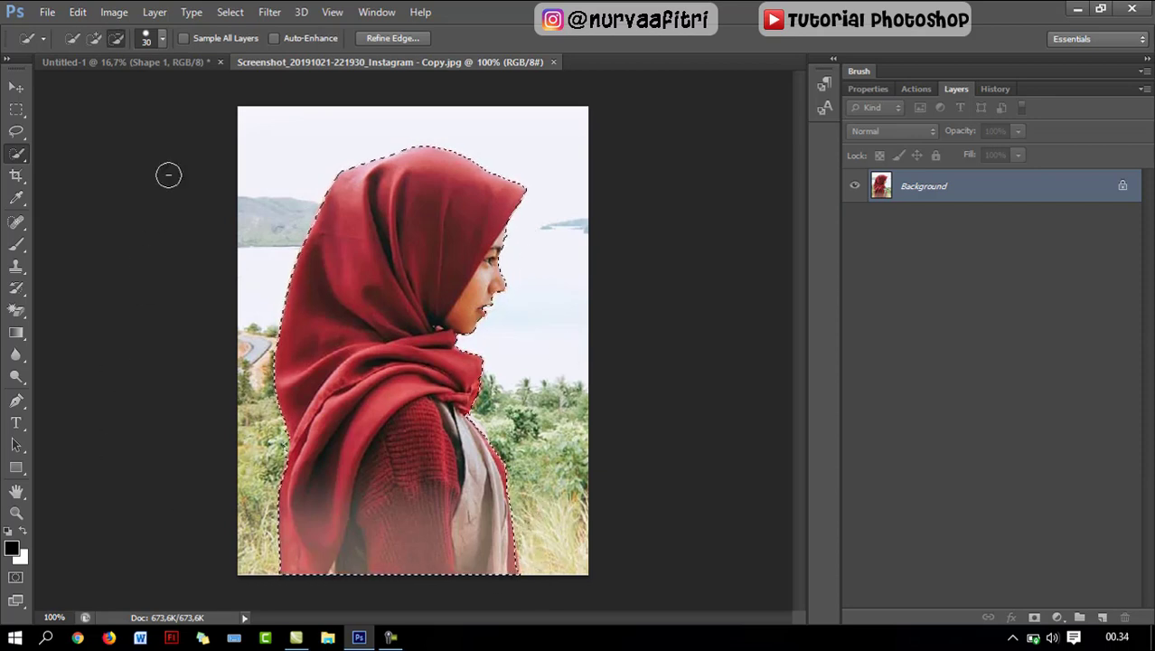
double_click(1078, 196)
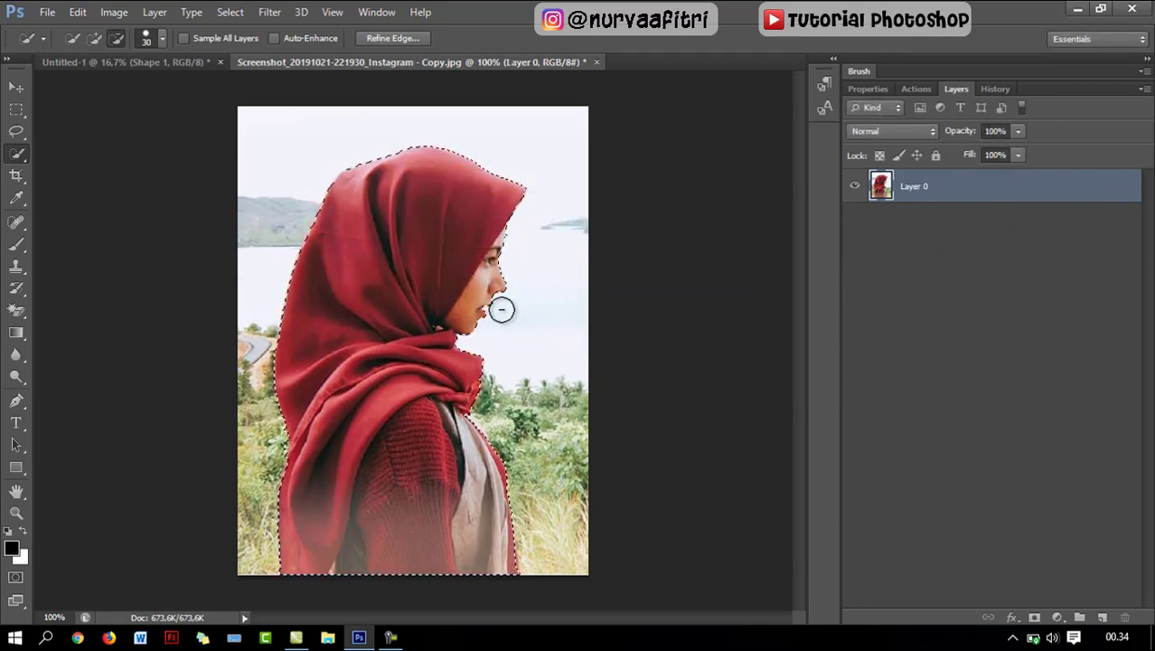
Invert the selection, delete the surrounding scenery, and deselect.
key("ctrl+shift+i")
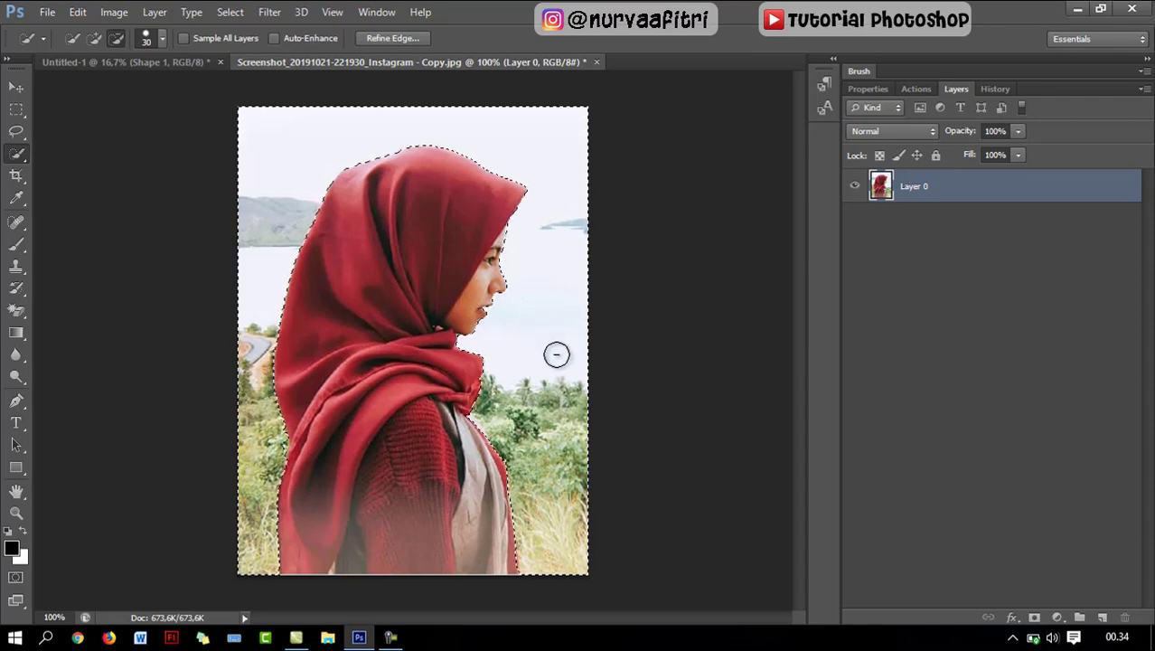
key("Delete")
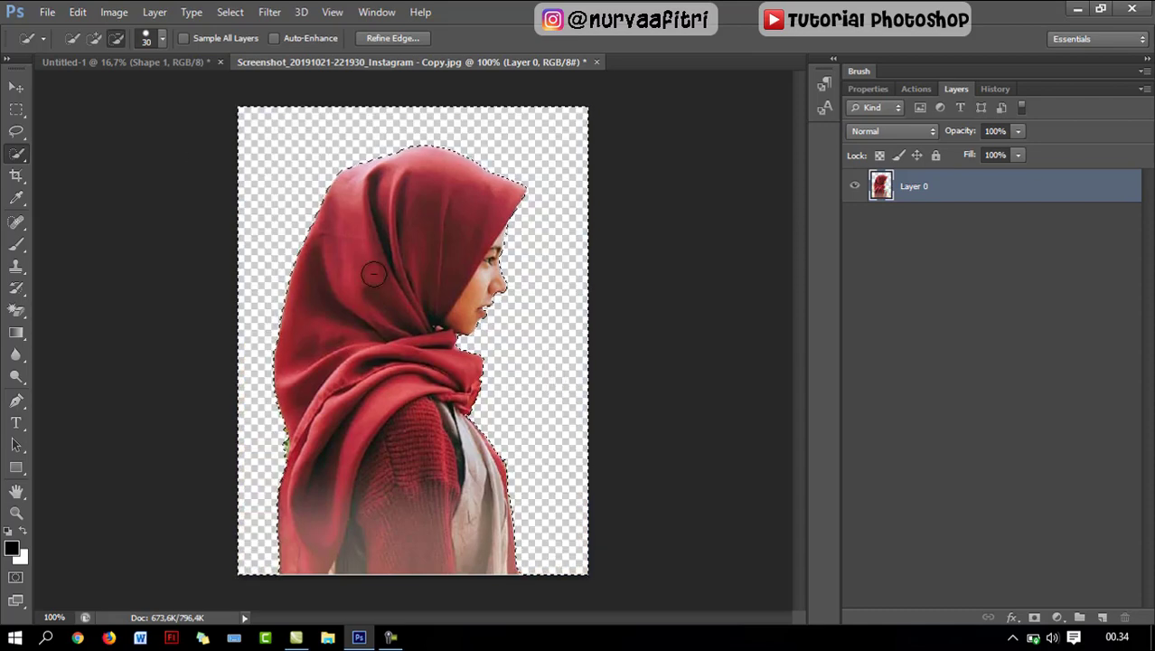
left_click(16, 86)
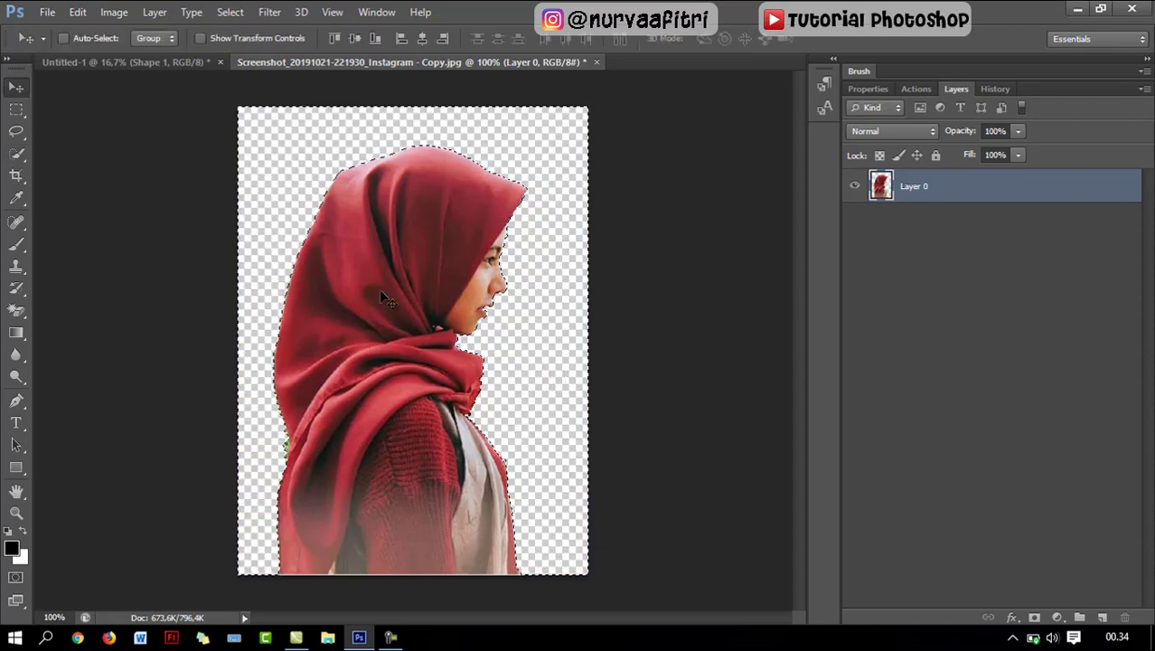
key("ctrl+d")
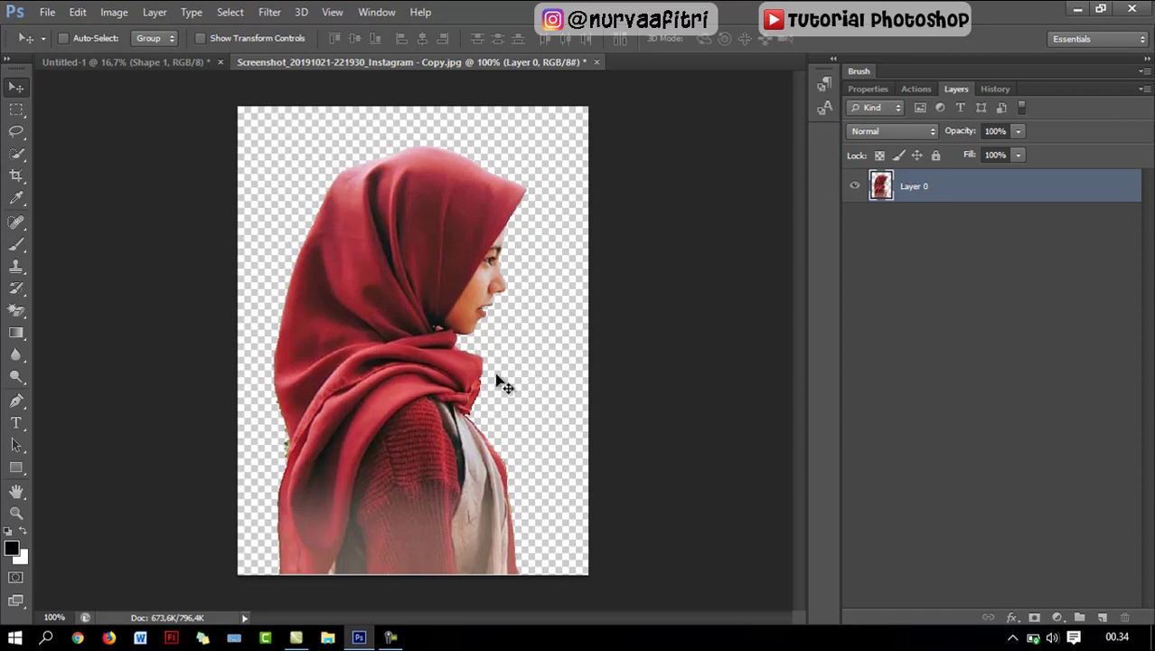
Desaturate Layer 0 with Shift+Ctrl+U and add an empty Layer 1 above it.
key("ctrl+shift+u")
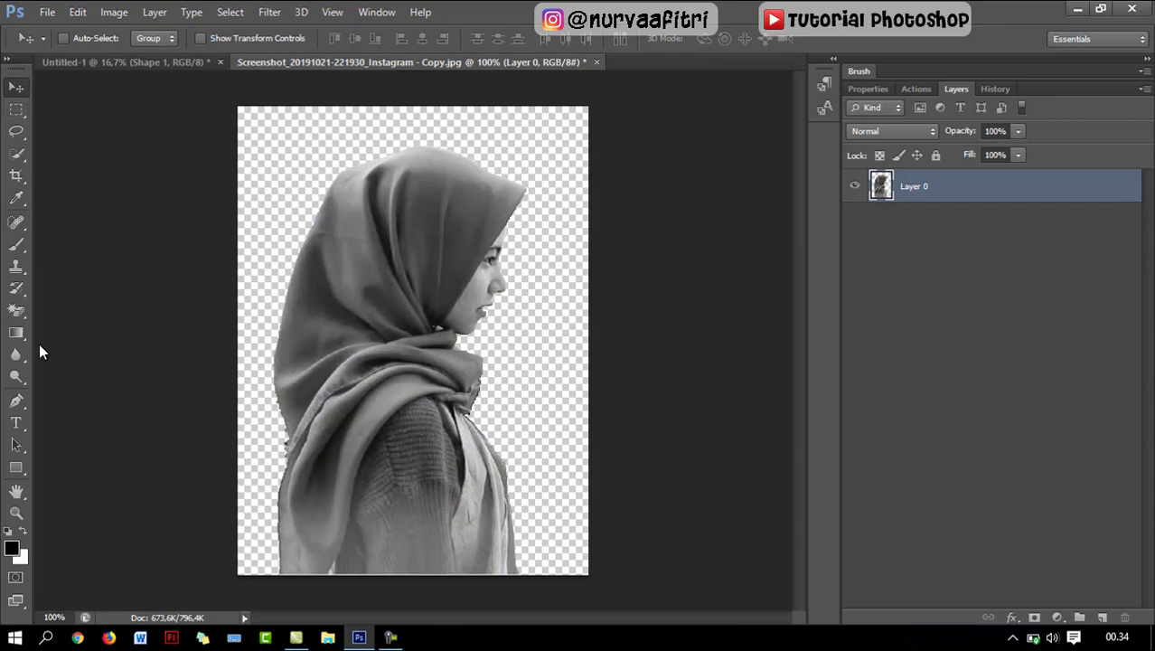
left_click(1103, 617)
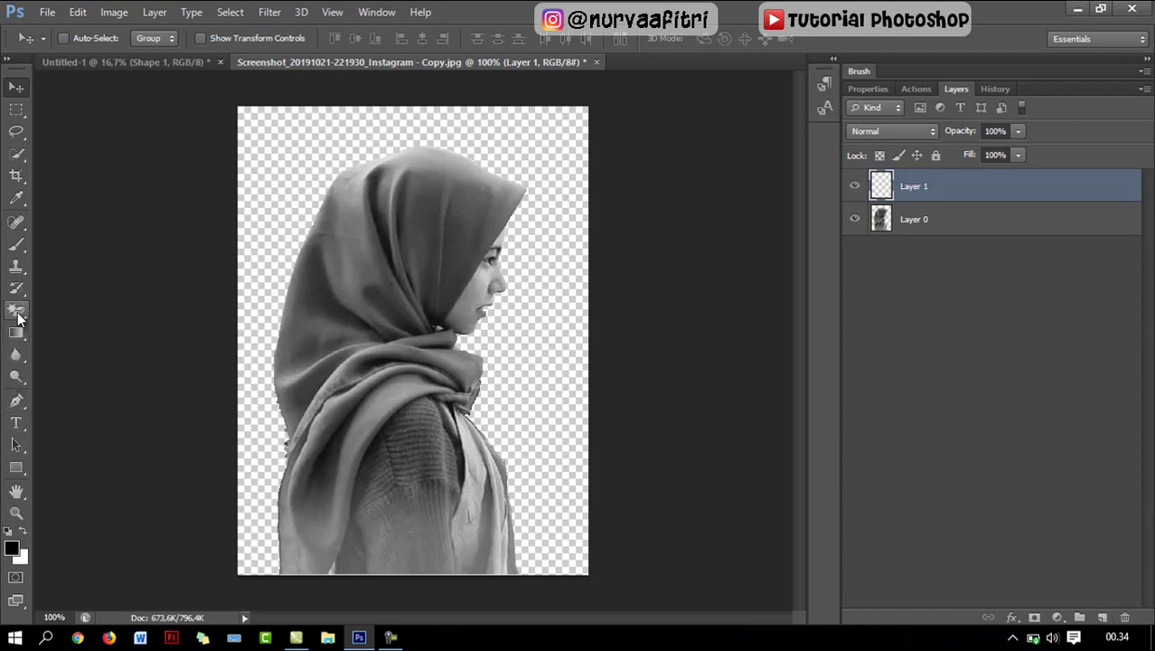
Fill Layer 1 with solid black, then add a black-filled Layer 2 and move it below Layer 0.
left_click_drag(18, 330, 62, 343)
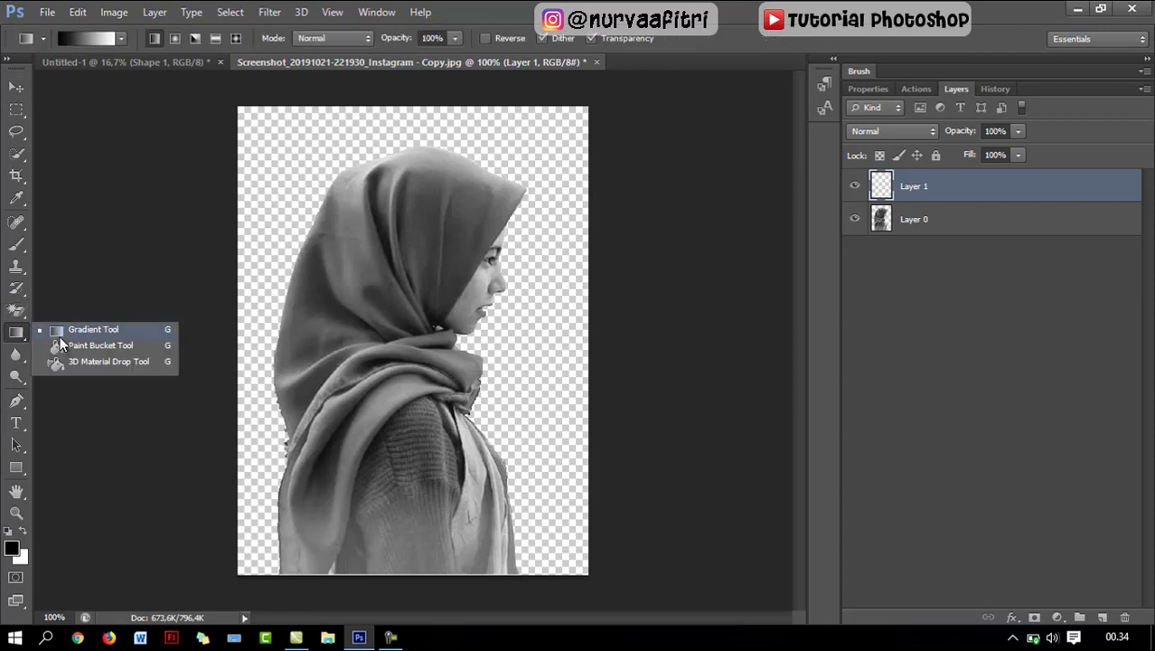
left_click(411, 213)
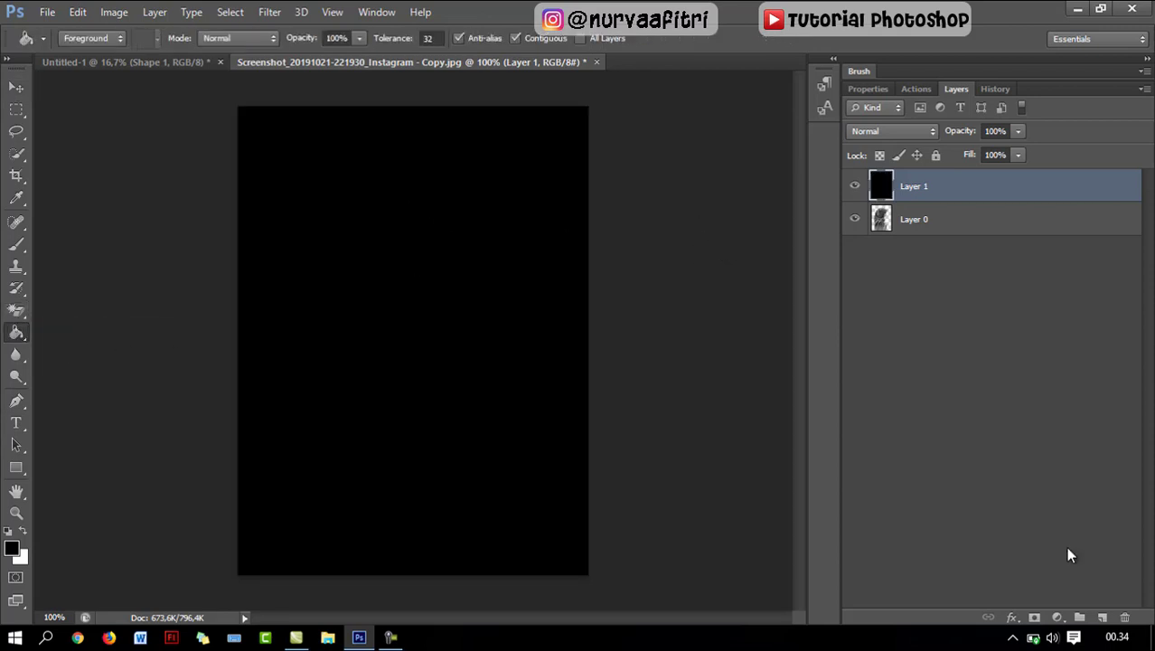
left_click(1103, 617)
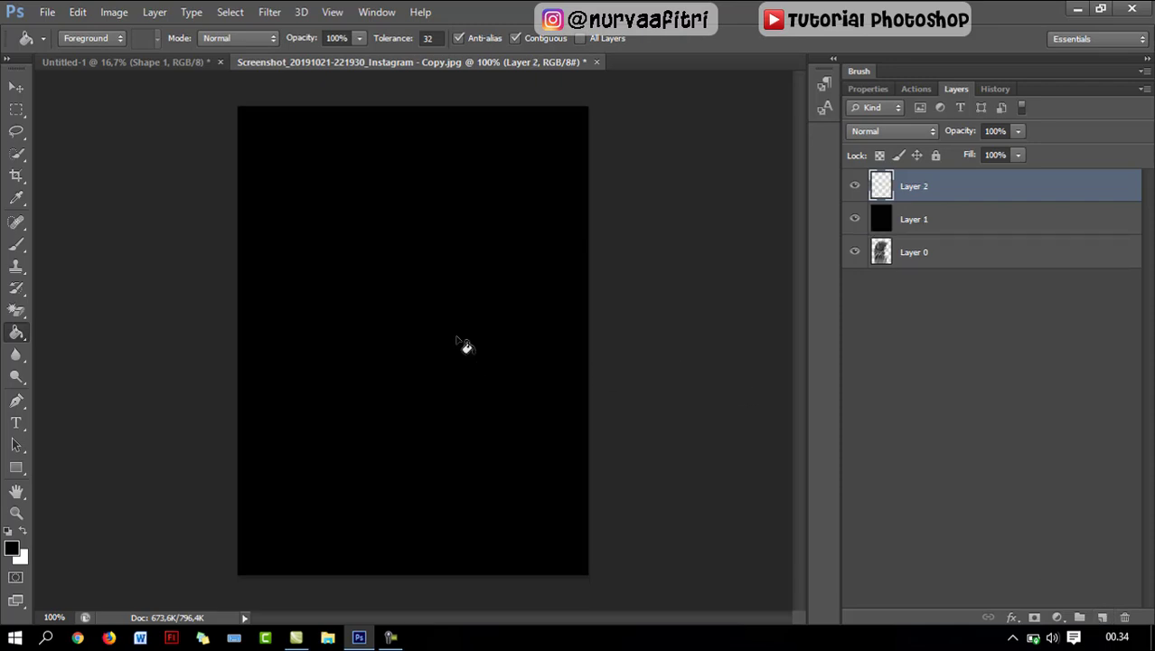
left_click(456, 344)
left_click(16, 87)
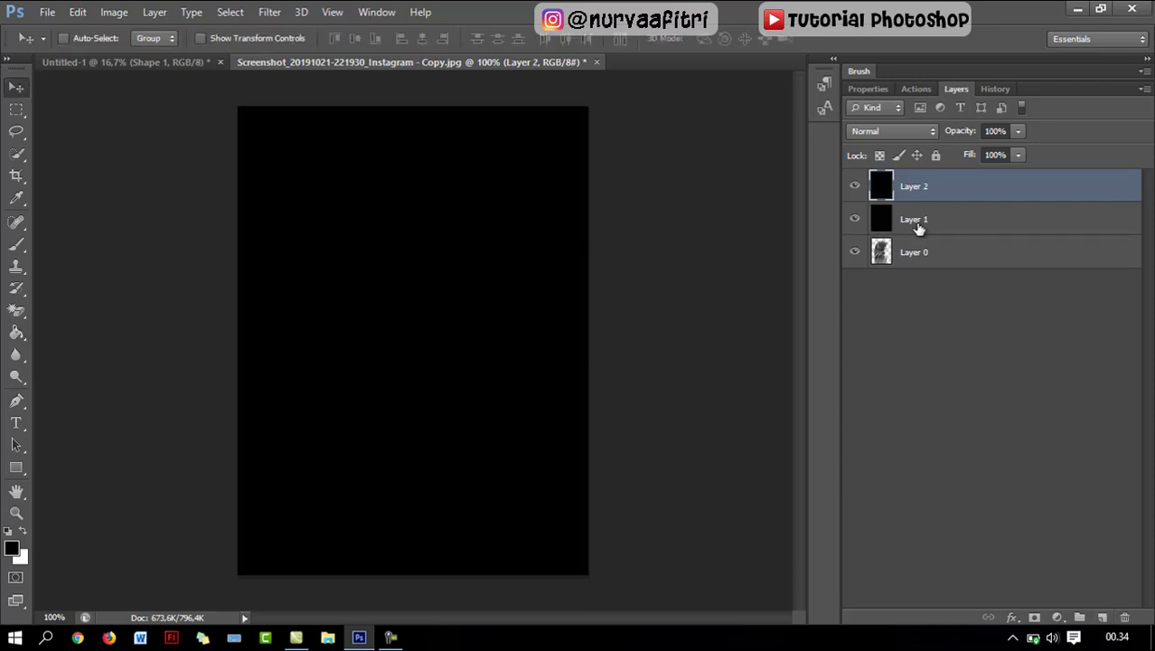
left_click_drag(924, 188, 931, 276)
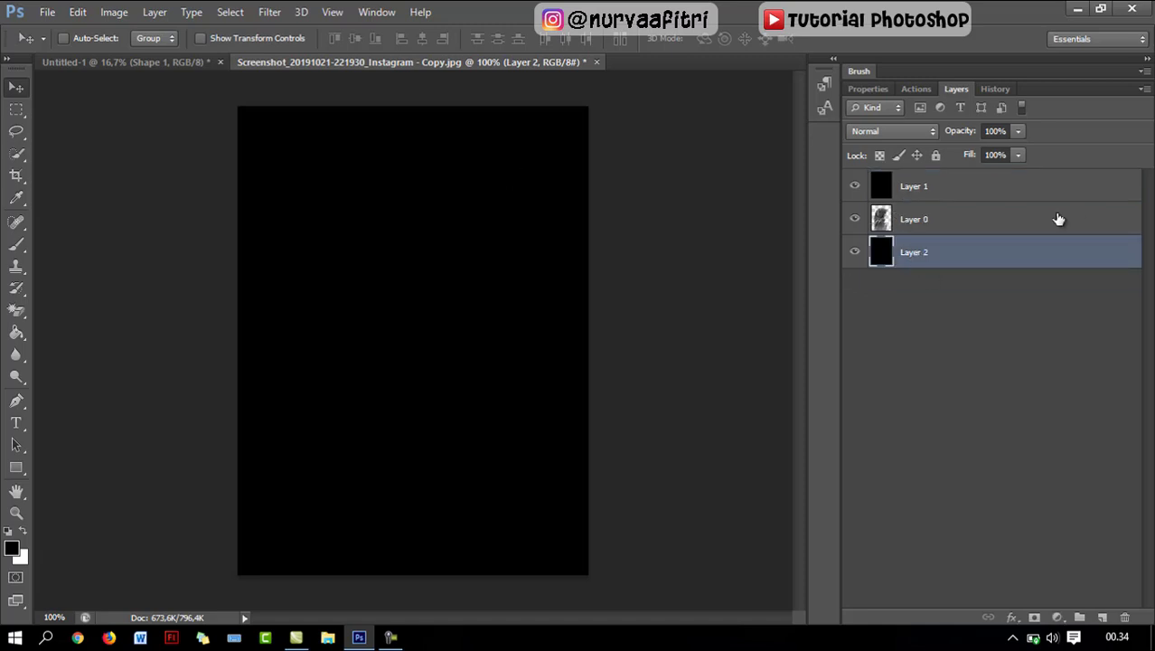
left_click(1000, 192)
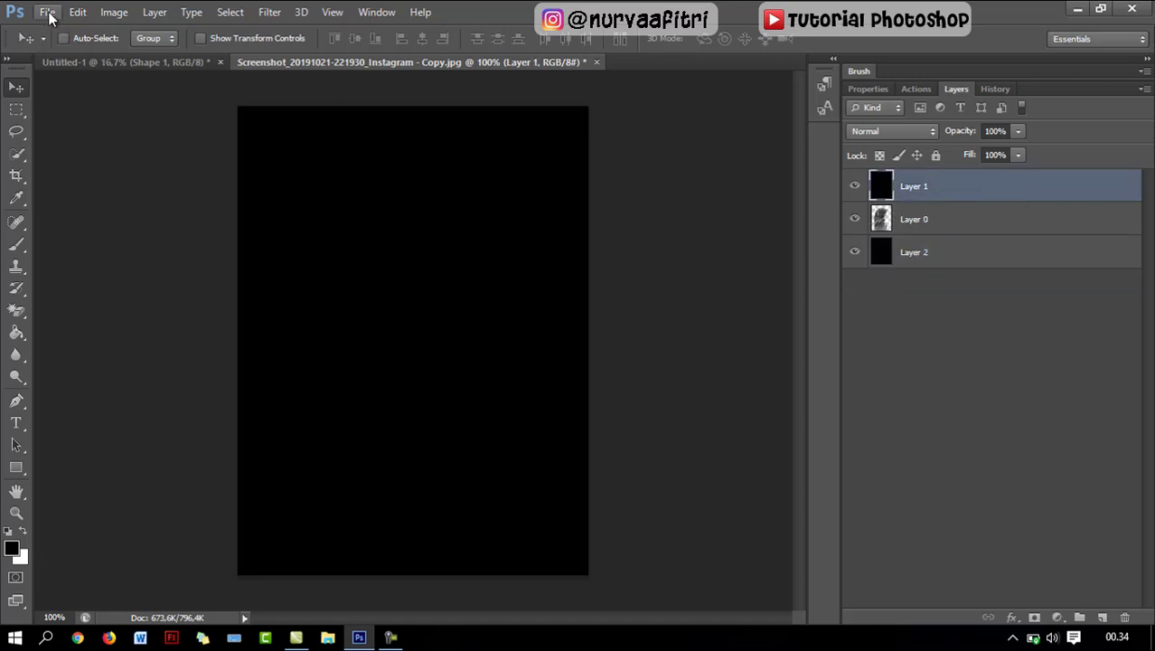
Choose the custom 1074 scribble preset for the Brush tool.
left_click(49, 17)
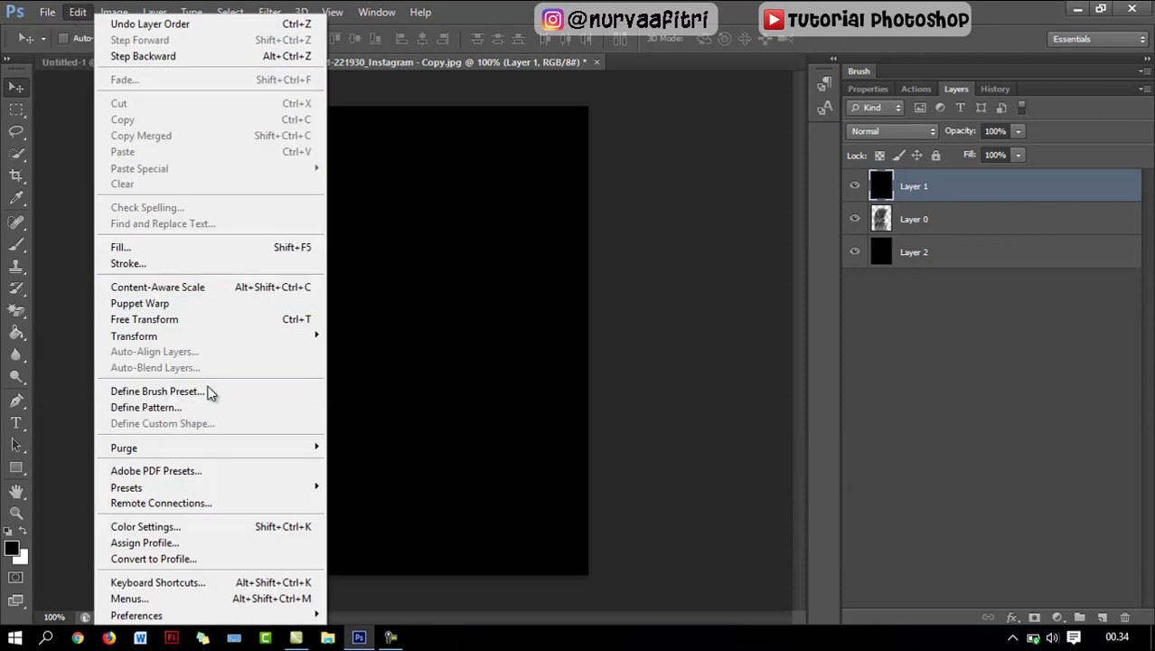
left_click(412, 250)
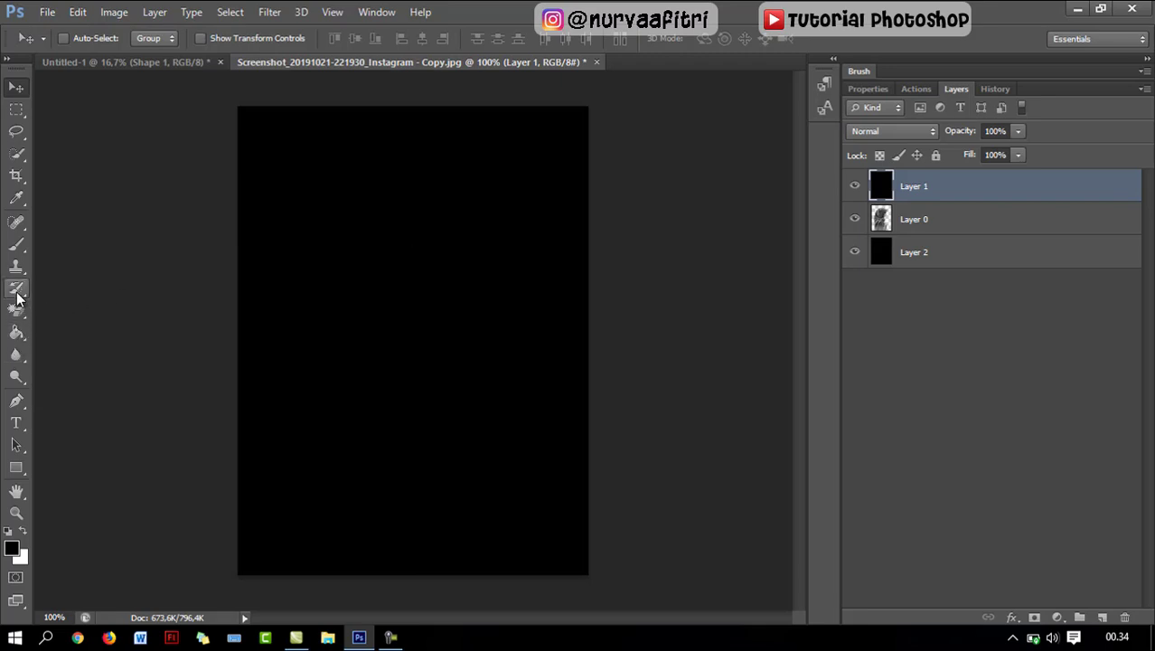
left_click_drag(18, 248, 58, 245)
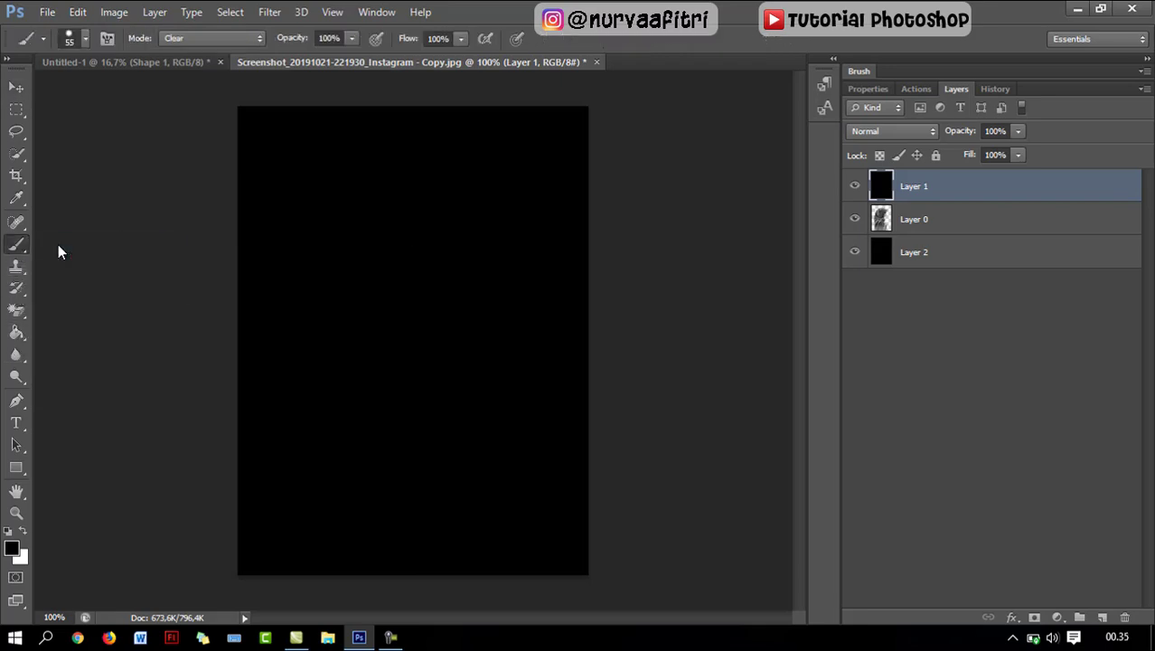
left_click(85, 39)
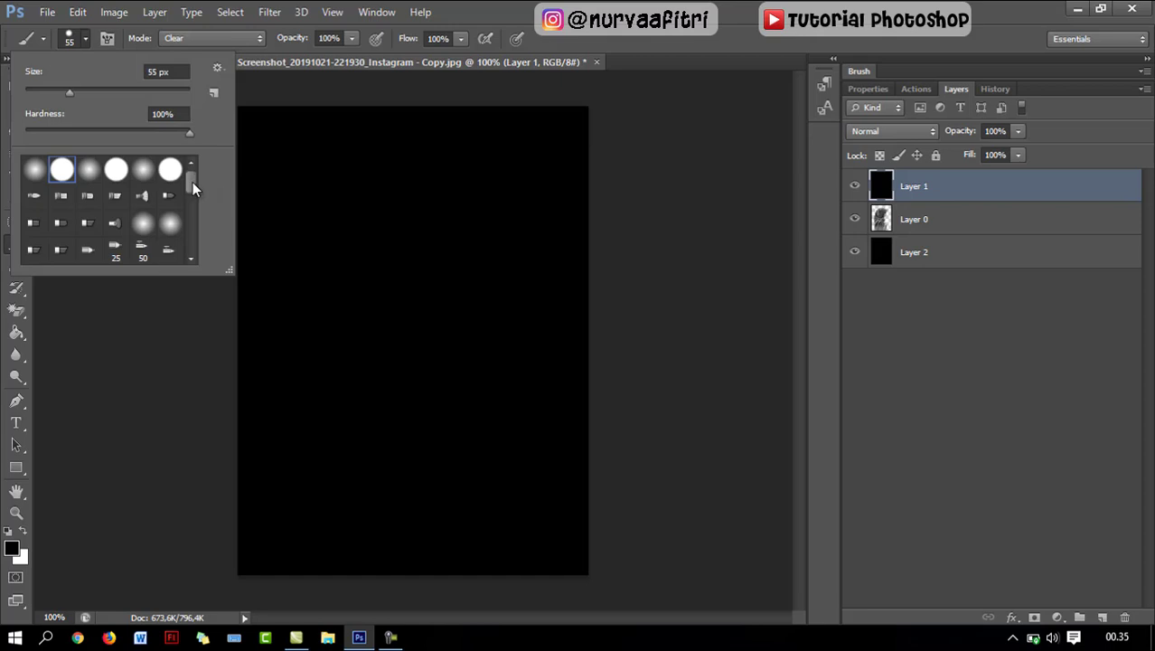
left_click_drag(193, 182, 190, 255)
left_click(143, 250)
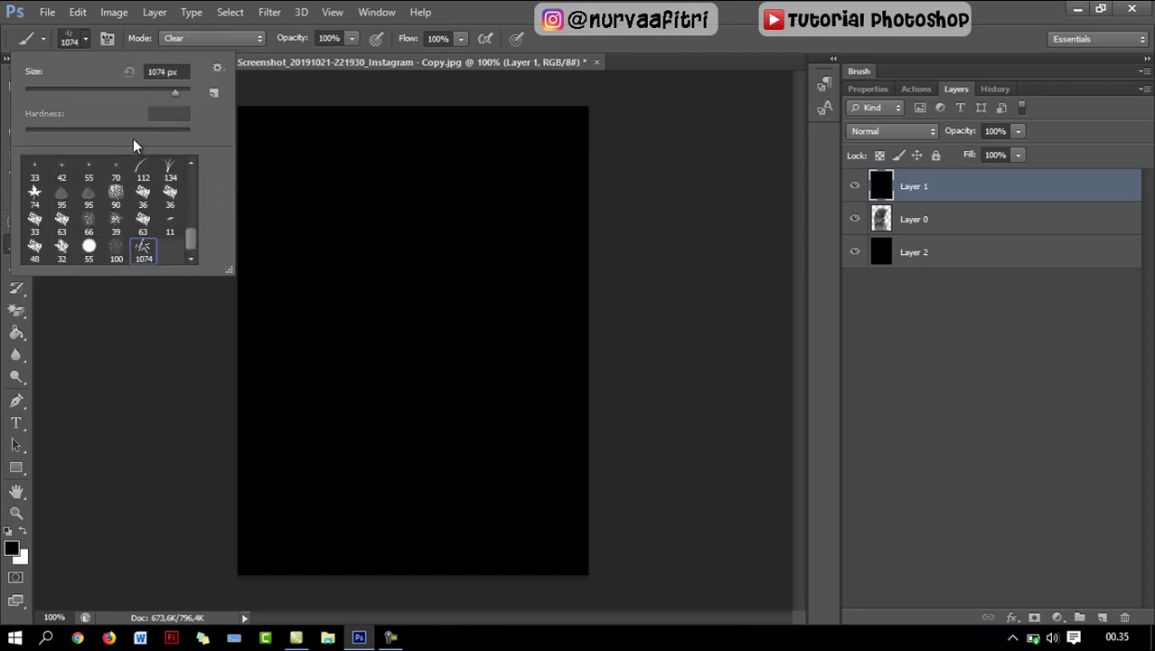
Set the brush tip spacing to 58% and the size to 23 px.
left_click(109, 39)
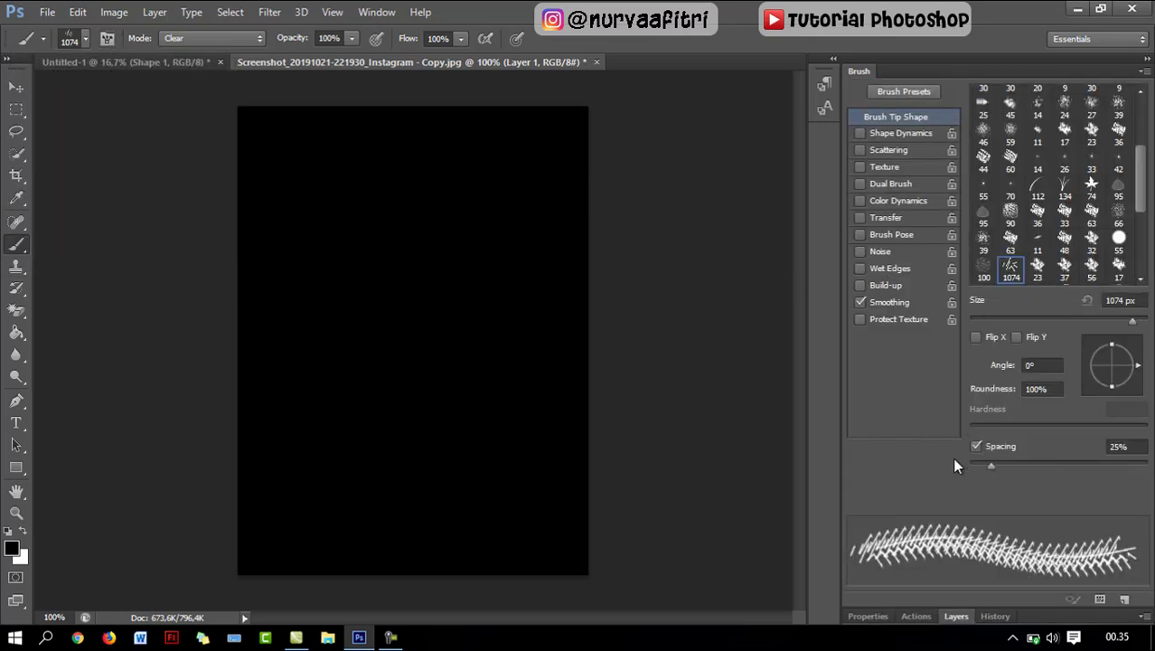
left_click_drag(992, 463, 1019, 463)
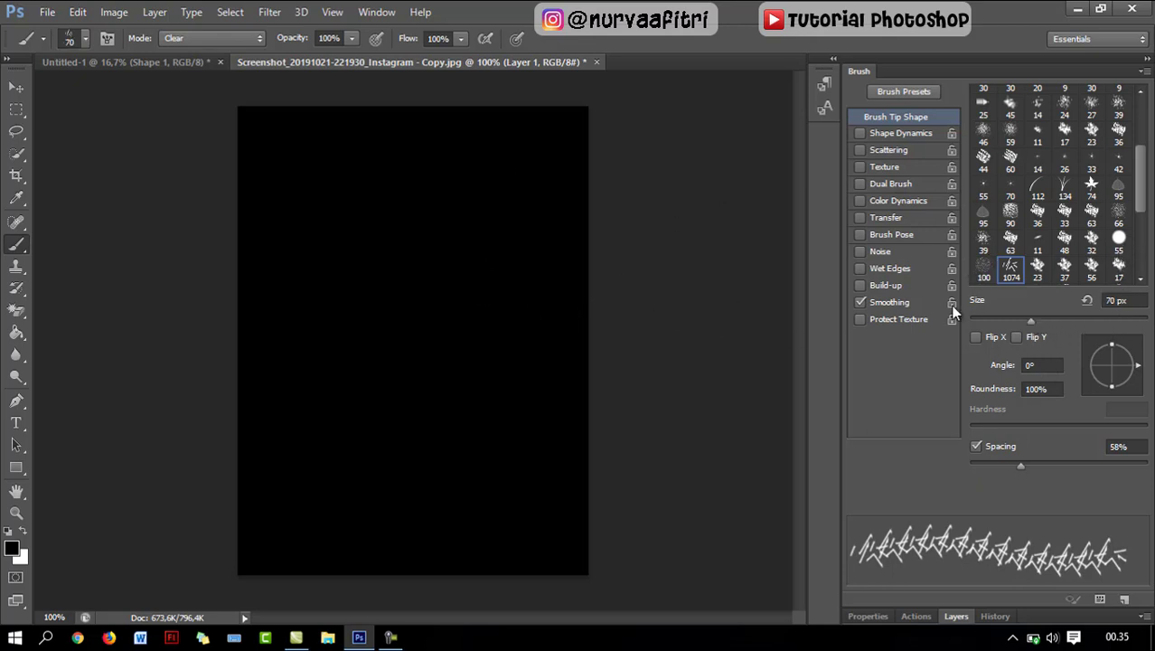
left_click_drag(1021, 320, 998, 320)
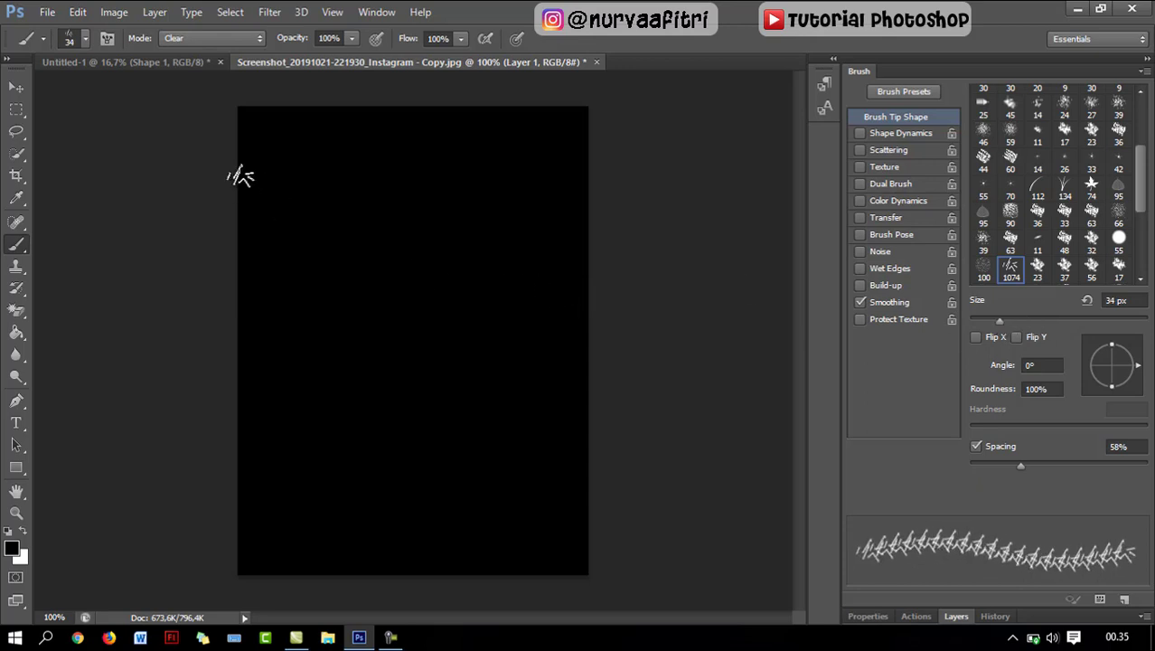
left_click(85, 41)
left_click_drag(63, 91, 44, 91)
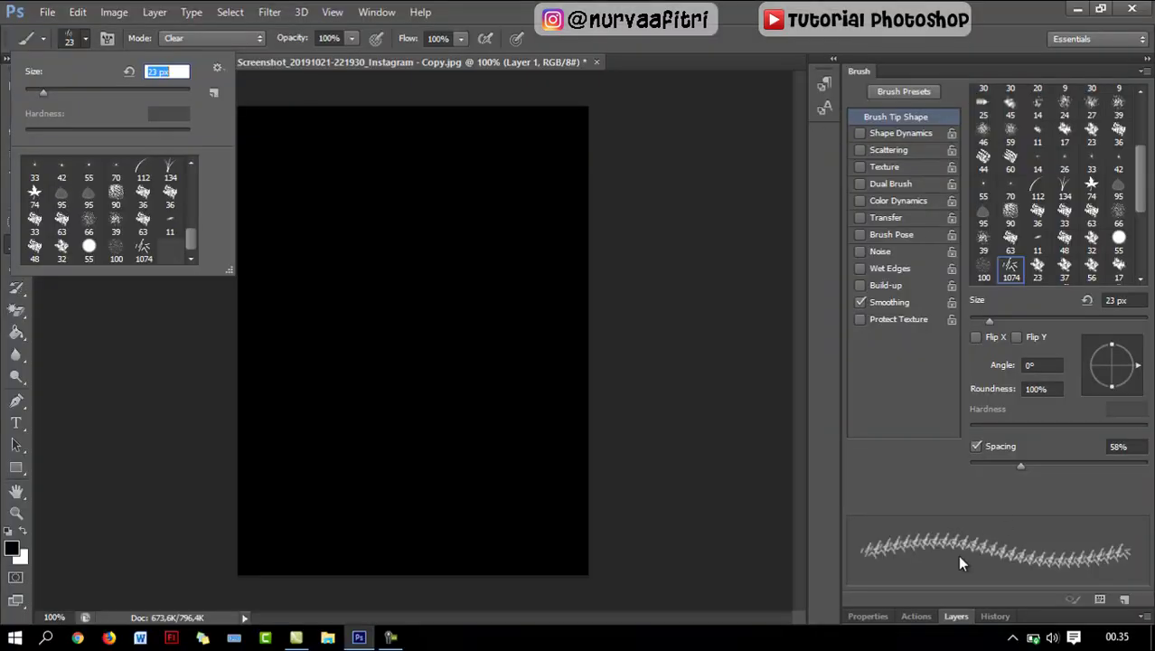
left_click(922, 623)
key("F5")
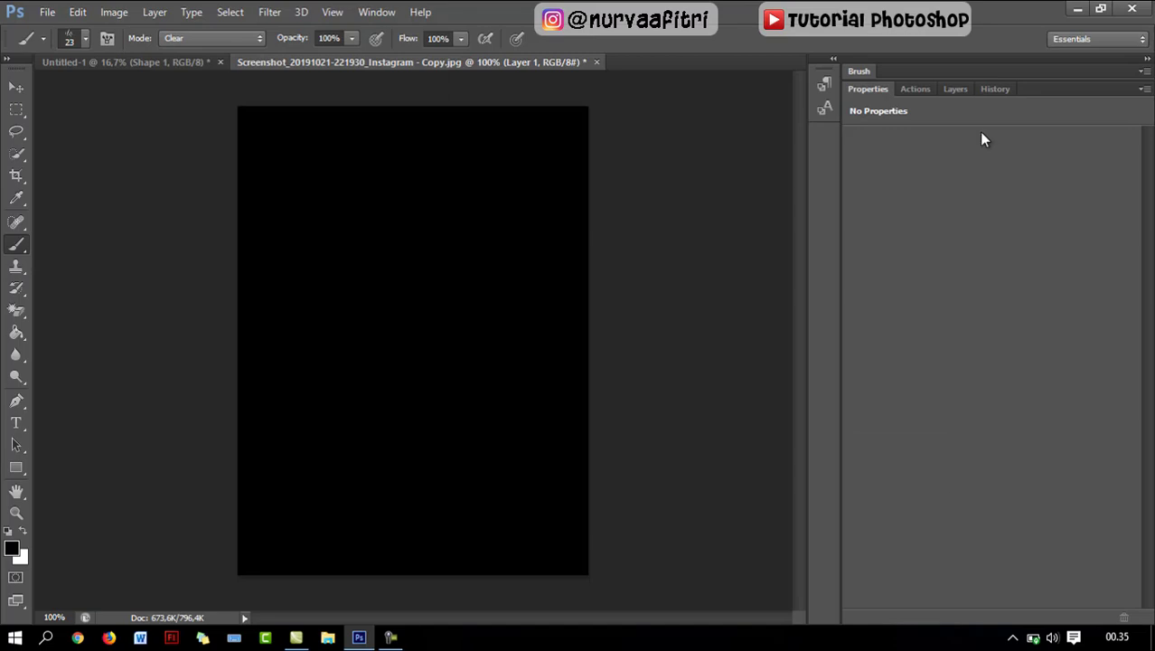
left_click(956, 88)
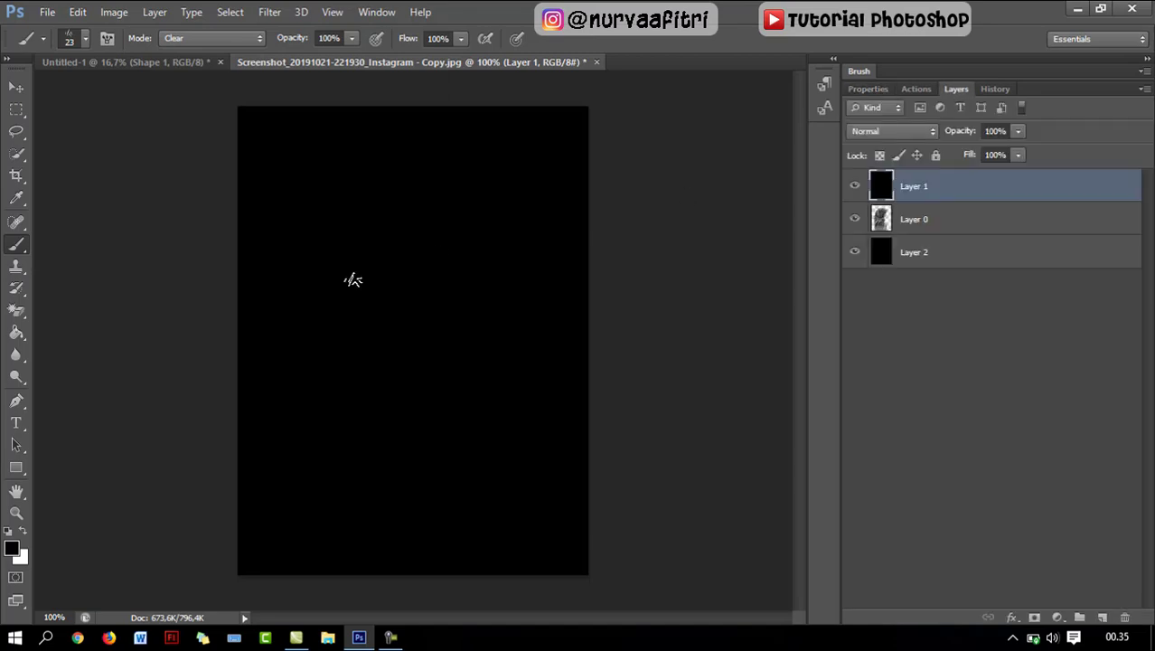
left_click(233, 40)
left_click(225, 101)
mouse_move(412, 311)
left_mouse_down()
mouse_move(441, 312)
mouse_move(498, 268)
mouse_move(511, 309)
mouse_move(434, 428)
mouse_move(411, 520)
mouse_move(477, 444)
mouse_move(483, 472)
mouse_move(434, 604)
mouse_move(384, 593)
mouse_move(364, 555)
mouse_move(319, 566)
mouse_move(314, 520)
mouse_move(397, 395)
left_mouse_up()
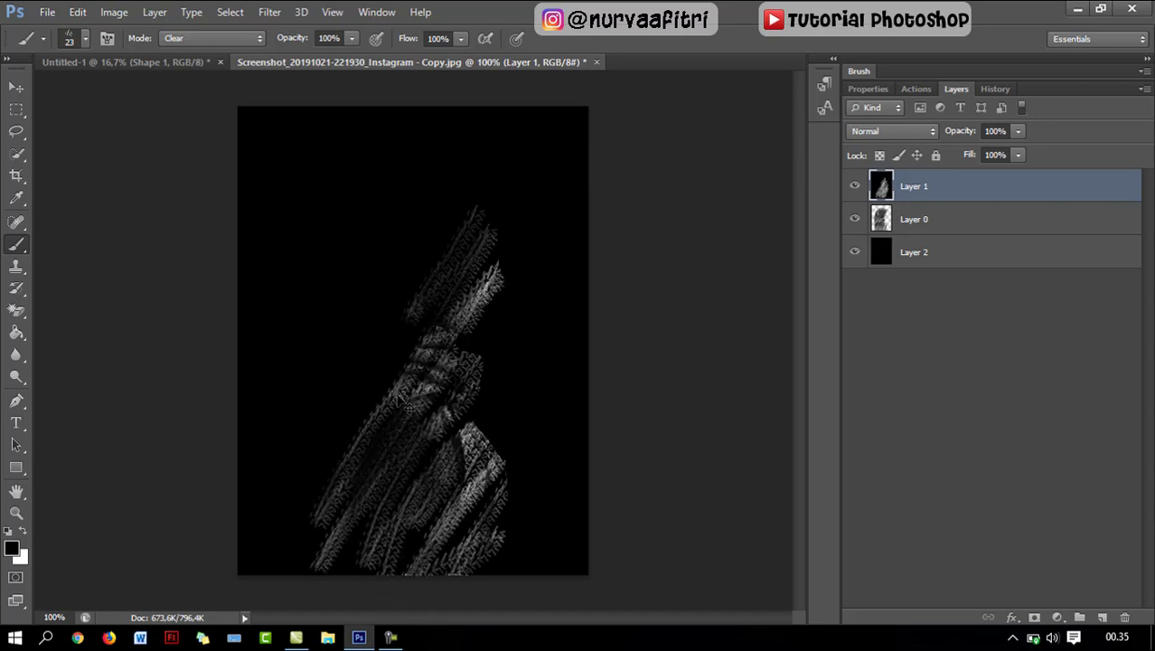
key("alt+BackSpace")
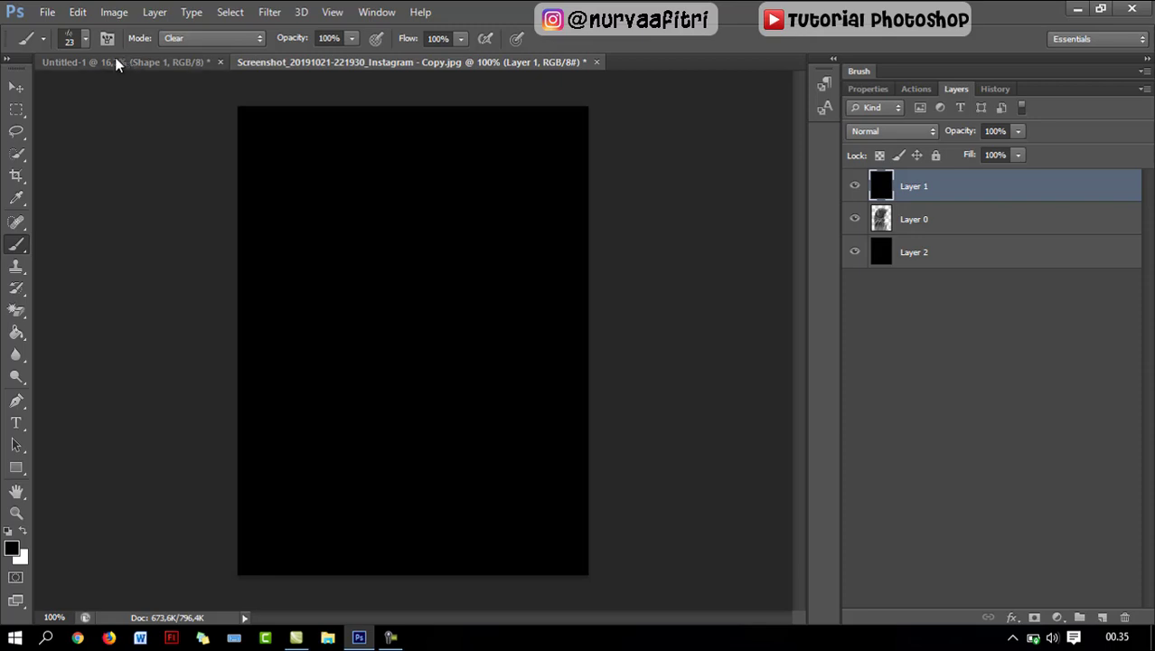
Change the scribble brush size to 38 px.
left_click(85, 43)
left_click_drag(65, 89, 61, 88)
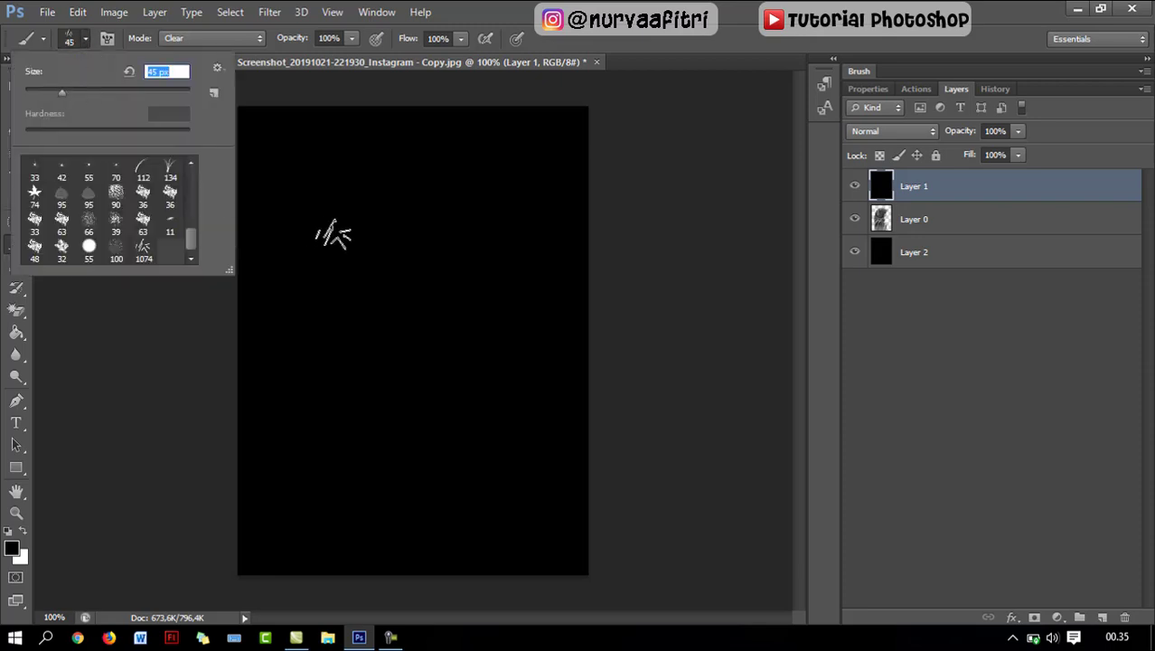
left_click(56, 87)
left_click(86, 37)
Paint scribble strokes over the hood, shoulder and cloak to reveal the portrait.
mouse_move(484, 339)
left_mouse_down()
mouse_move(374, 294)
mouse_move(536, 129)
mouse_move(490, 108)
mouse_move(272, 251)
mouse_move(251, 245)
mouse_move(399, 418)
left_mouse_up()
mouse_move(539, 454)
left_mouse_down()
mouse_move(502, 573)
mouse_move(544, 542)
mouse_move(444, 524)
mouse_move(474, 450)
mouse_move(416, 506)
mouse_move(380, 470)
mouse_move(459, 351)
mouse_move(255, 439)
mouse_move(412, 279)
mouse_move(298, 547)
mouse_move(258, 451)
mouse_move(245, 330)
mouse_move(416, 244)
mouse_move(303, 425)
left_mouse_up()
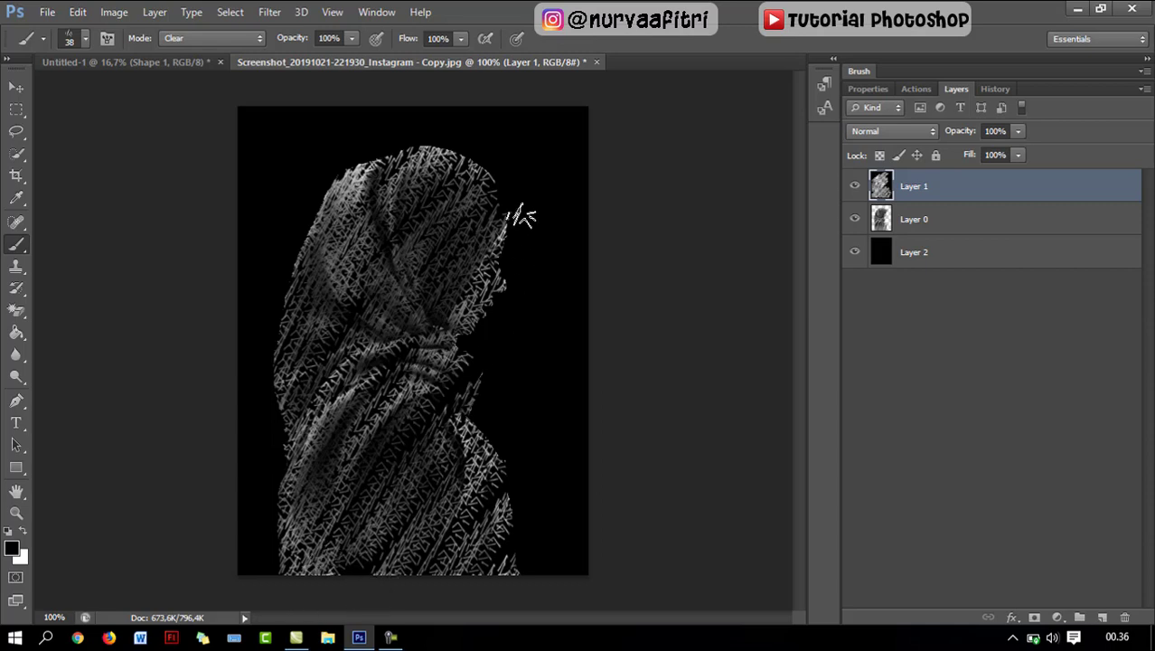
mouse_move(520, 154)
left_mouse_down()
mouse_move(521, 237)
mouse_move(488, 333)
mouse_move(511, 280)
left_mouse_up()
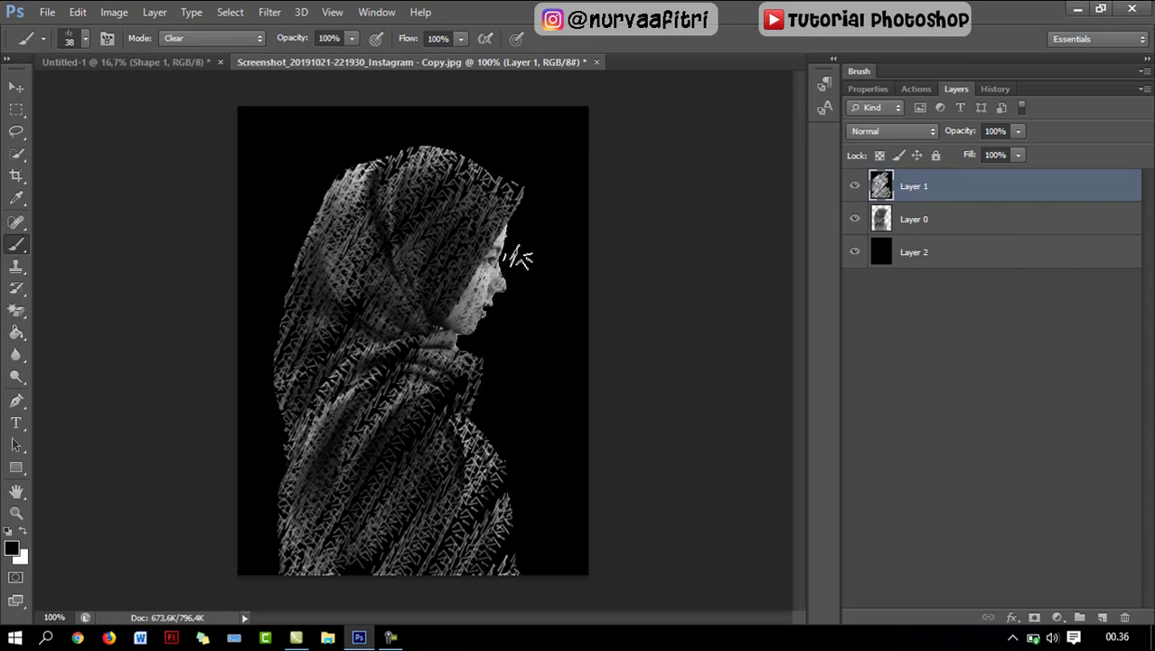
mouse_move(517, 150)
left_mouse_down()
mouse_move(403, 237)
mouse_move(307, 353)
left_mouse_up()
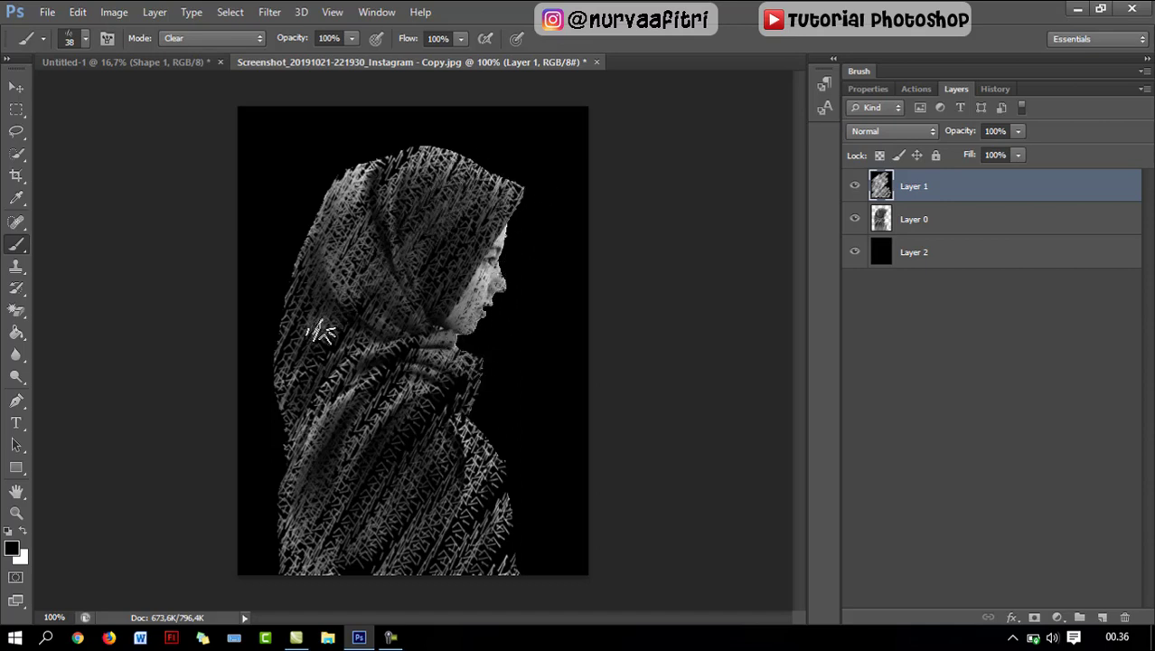
mouse_move(412, 115)
left_mouse_down()
mouse_move(314, 232)
mouse_move(303, 537)
left_mouse_up()
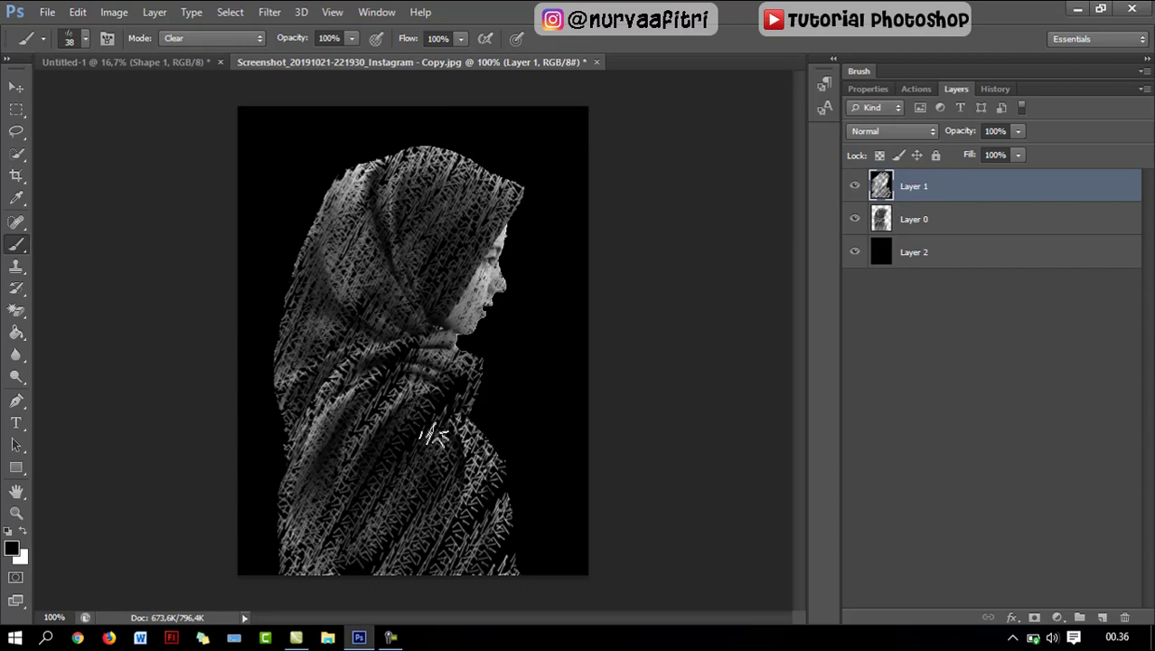
left_click_drag(466, 384, 405, 447)
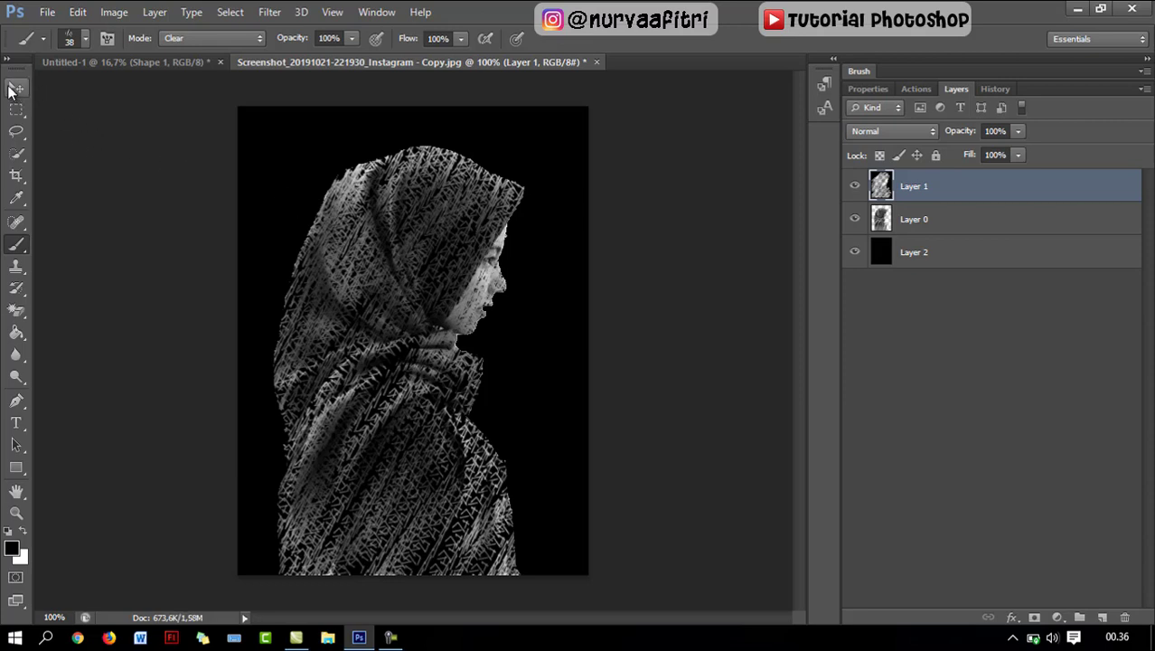
Switch to the Move tool and view the finished scribbled portrait.
left_click(17, 87)
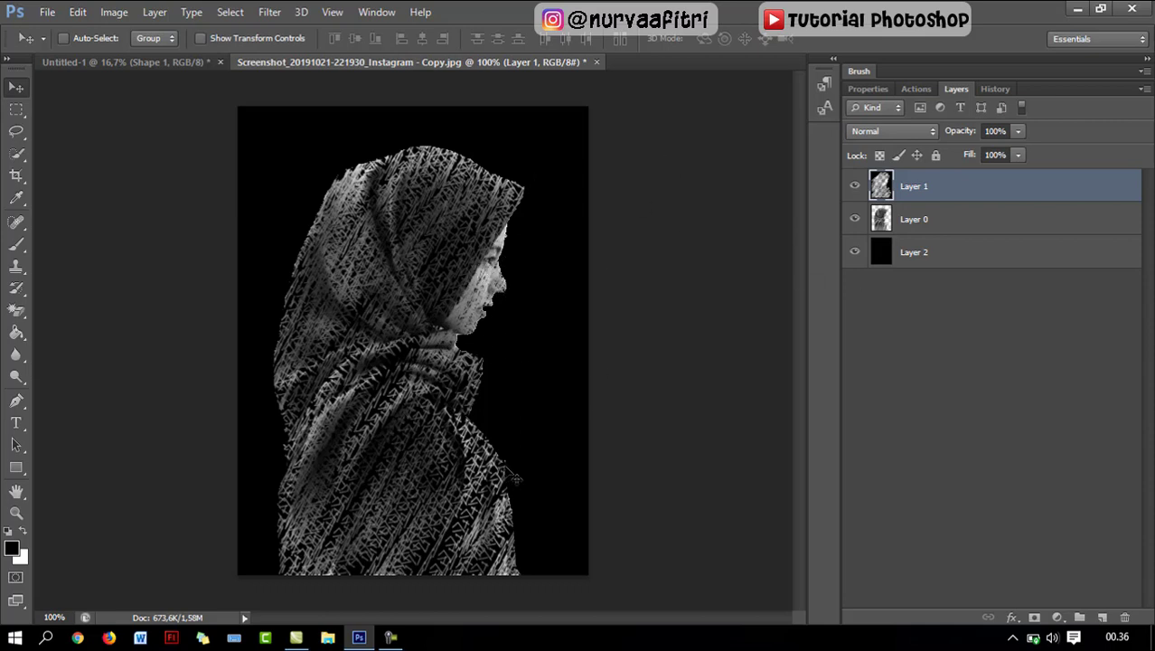
left_click(391, 637)
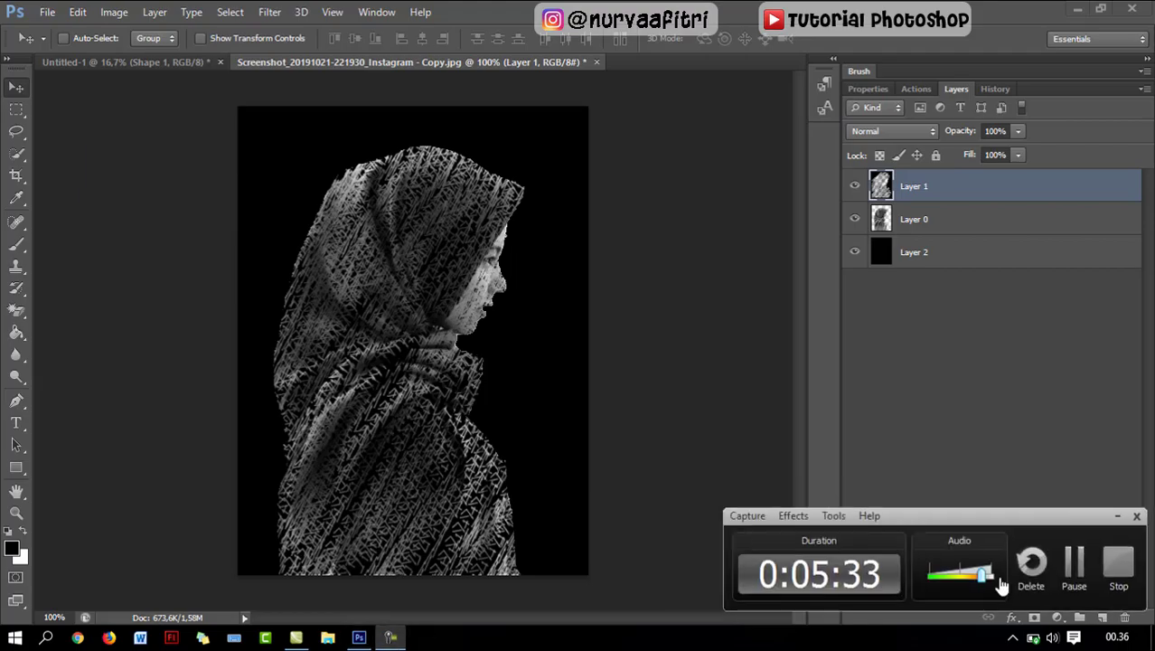